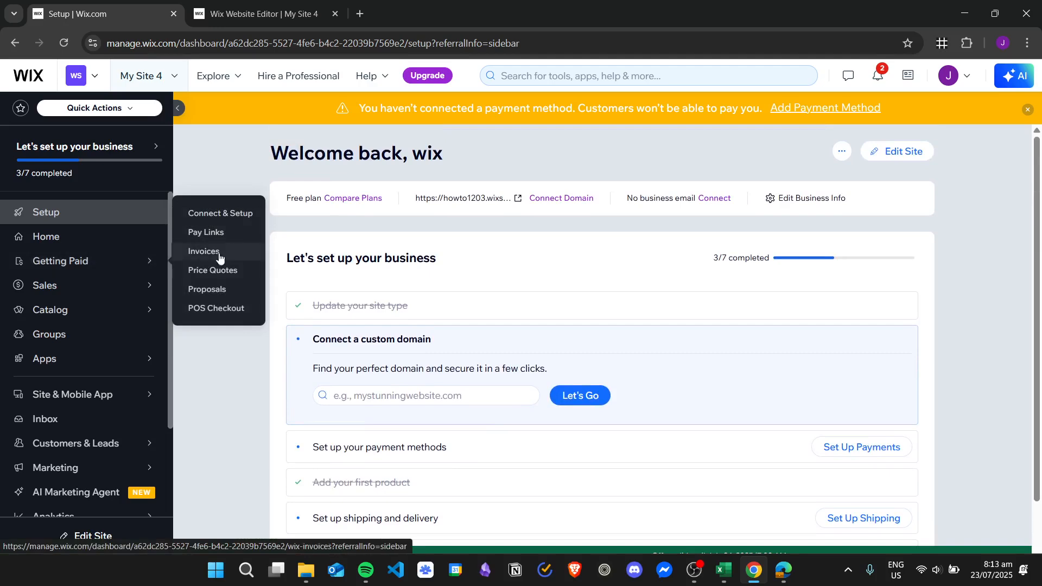
# Open the Invoices page from Getting Paid in the dashboard sidebar.
pyautogui.click(213, 258)
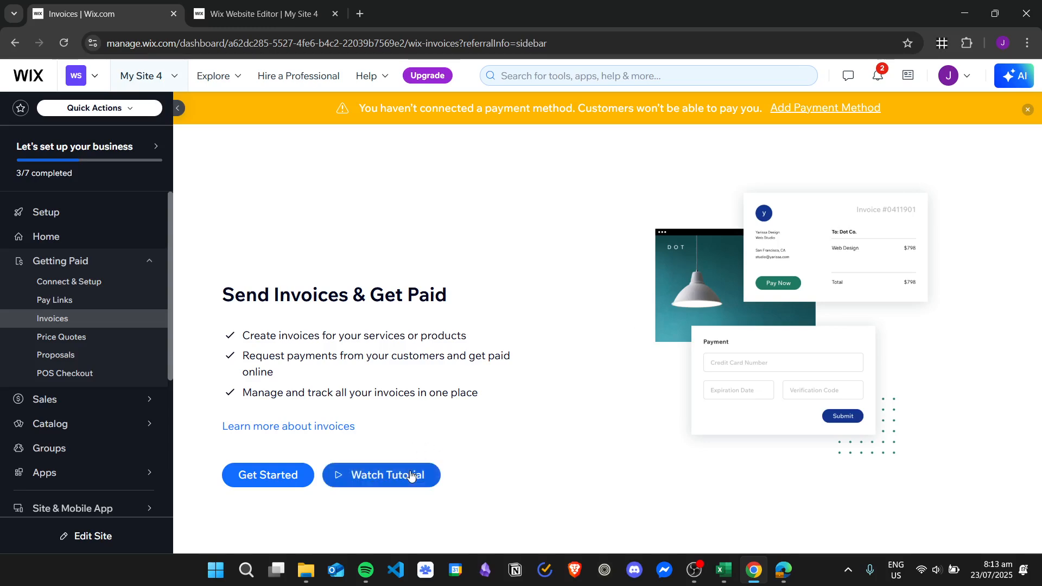
# Start invoicing and save business name SampleBusiness with the business e-mail address.
pyautogui.click(260, 479)
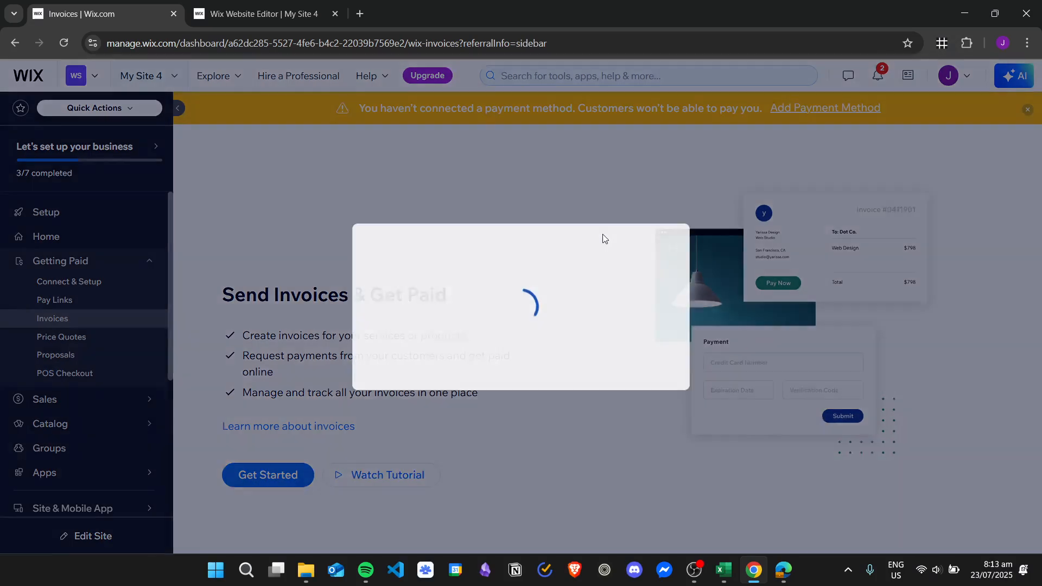
pyautogui.click(532, 288)
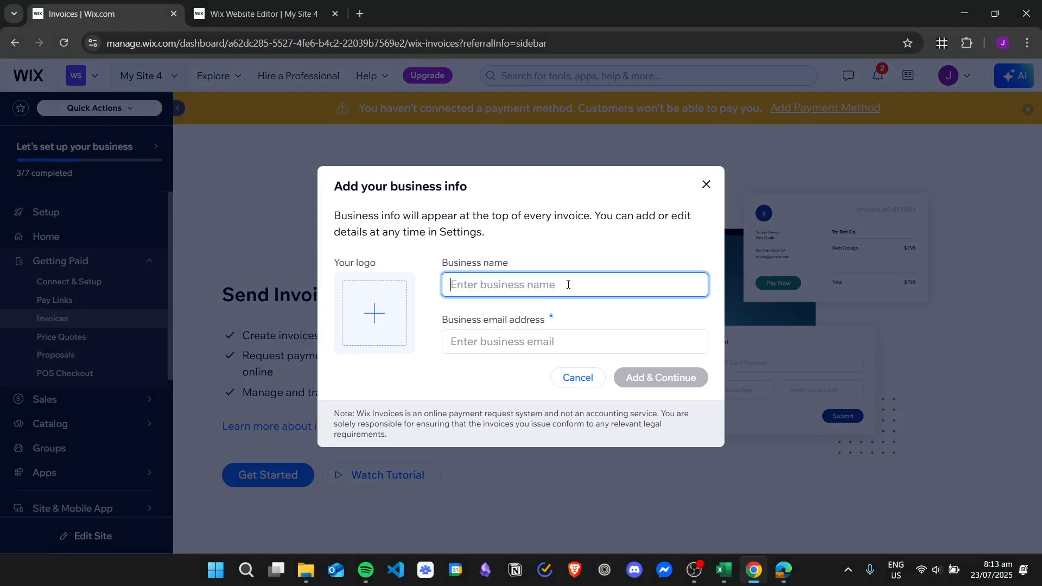
pyautogui.write('SampleBusiness')
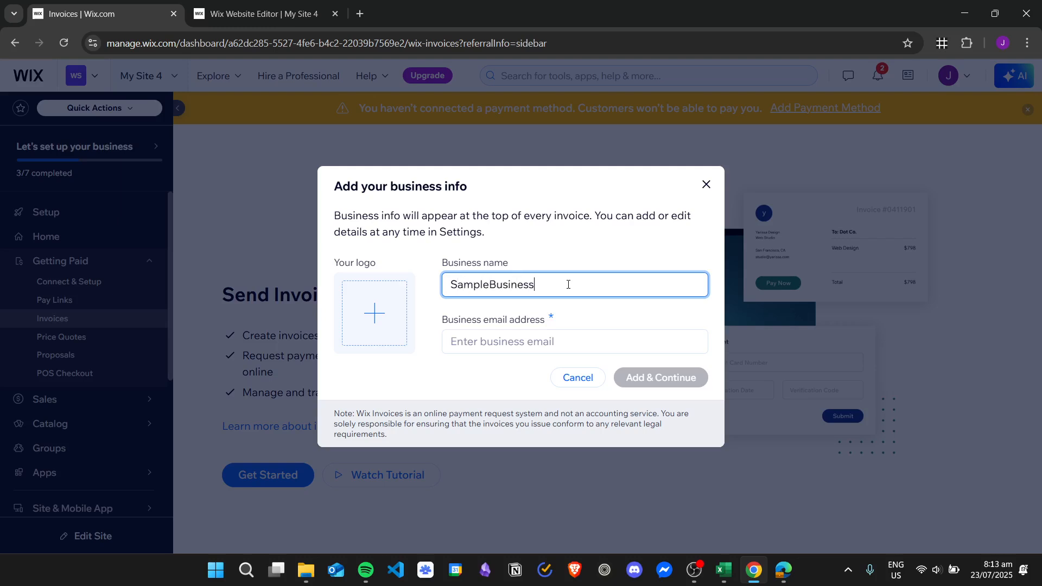
pyautogui.press('Tab')
pyautogui.write('a')
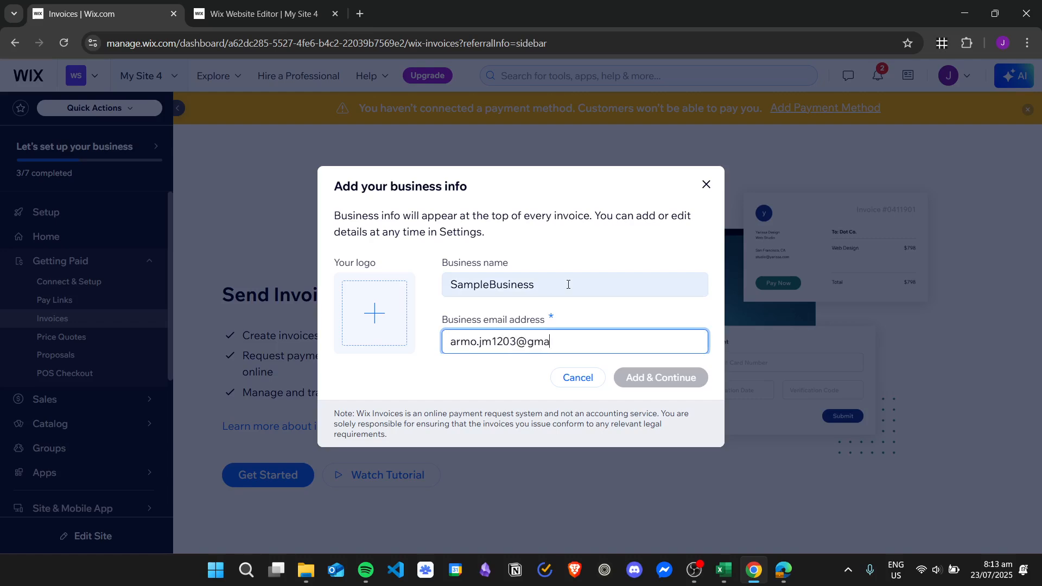
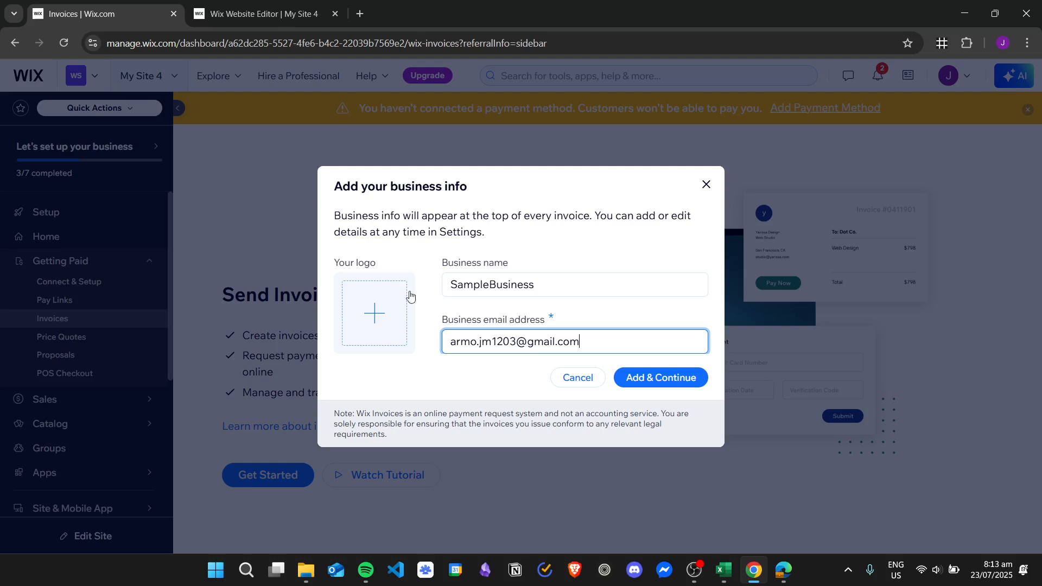
pyautogui.click(667, 384)
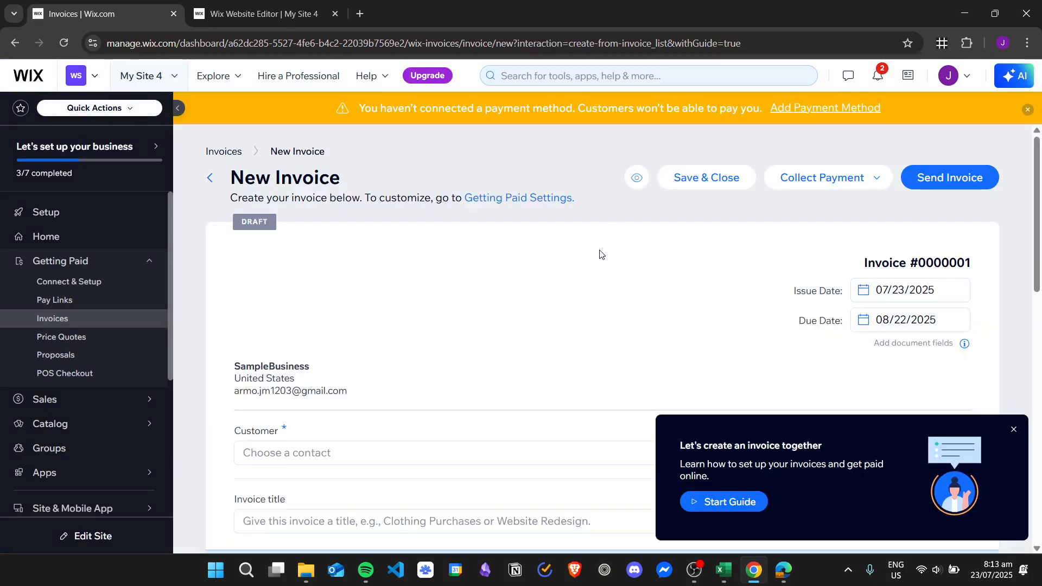
# Dismiss the 'Let's create an invoice together' guide on draft invoice #0000001.
pyautogui.scroll(-12, 600, 254)
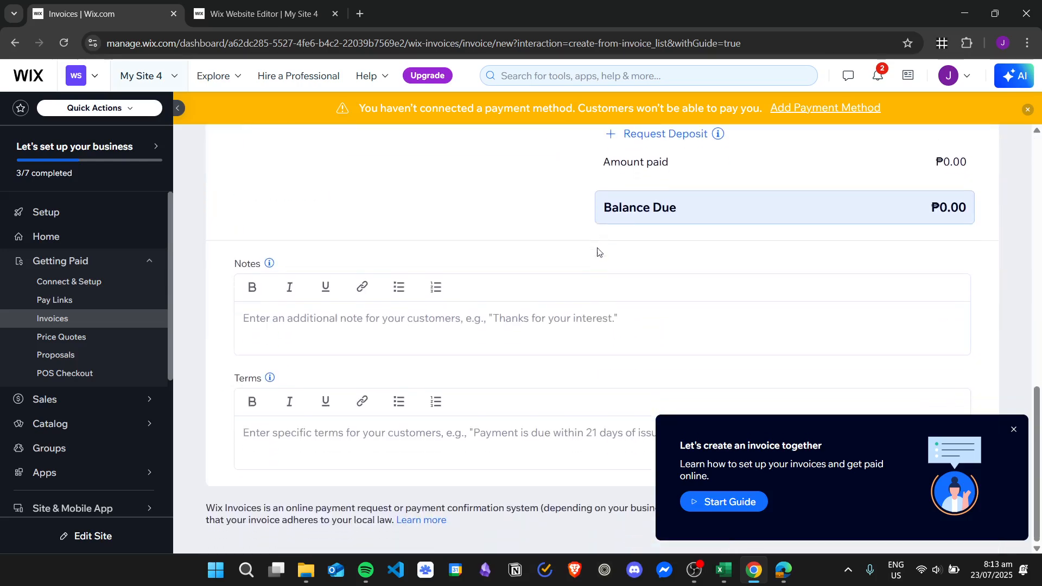
pyautogui.scroll(12, 599, 253)
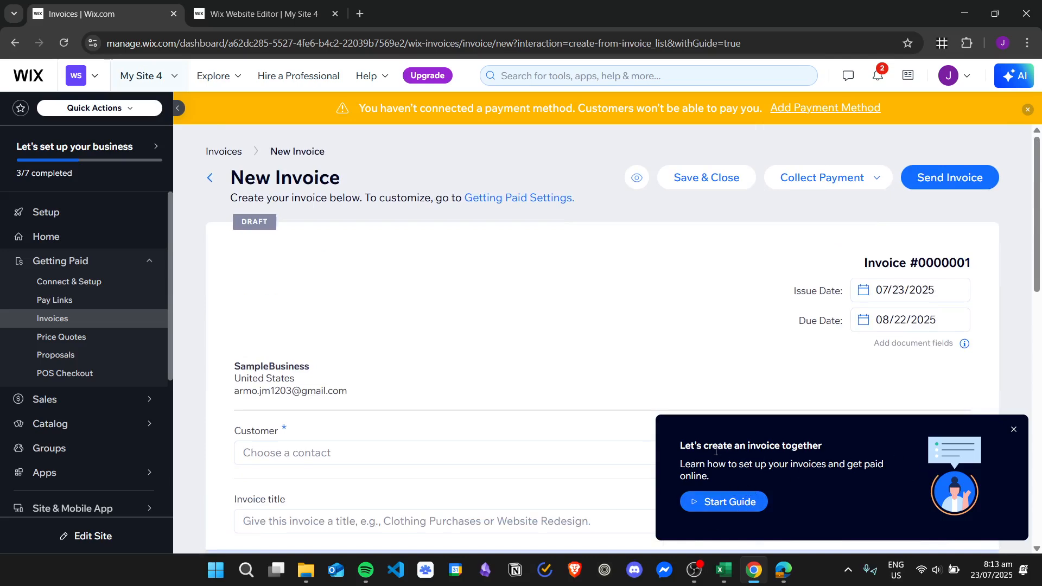
pyautogui.click(1014, 430)
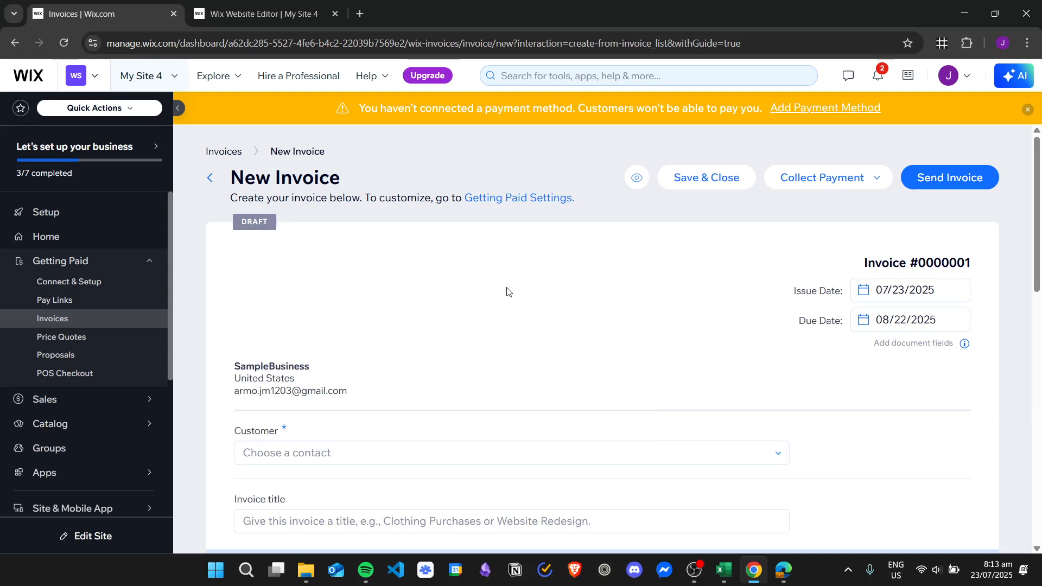
pyautogui.scroll(-2, 497, 279)
pyautogui.scroll(2, 491, 279)
pyautogui.scroll(-2, 346, 250)
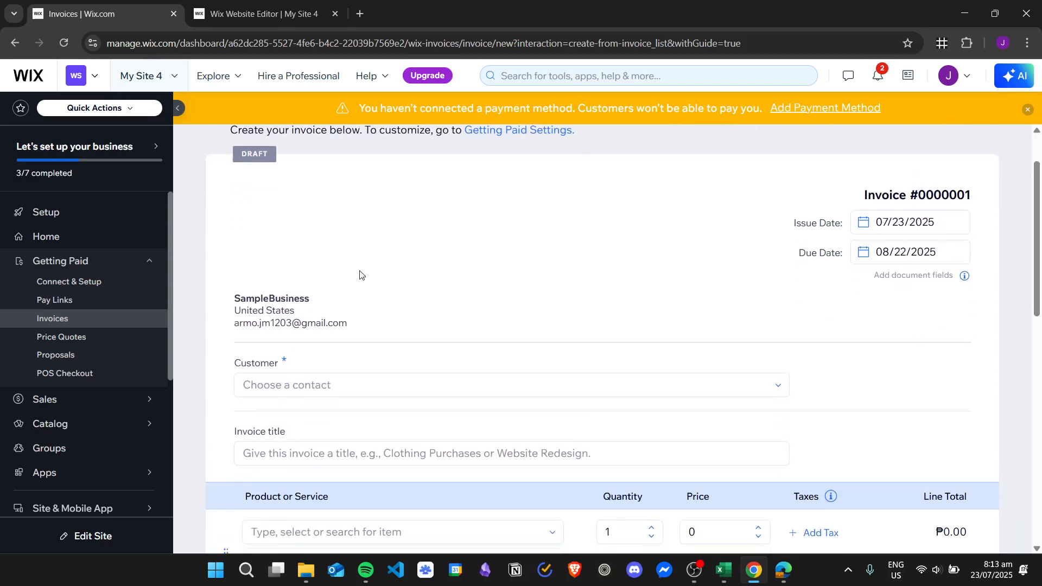
# Choose the saved contact as the invoice's customer.
pyautogui.click(376, 384)
pyautogui.scroll(-2, 494, 278)
pyautogui.click(365, 346)
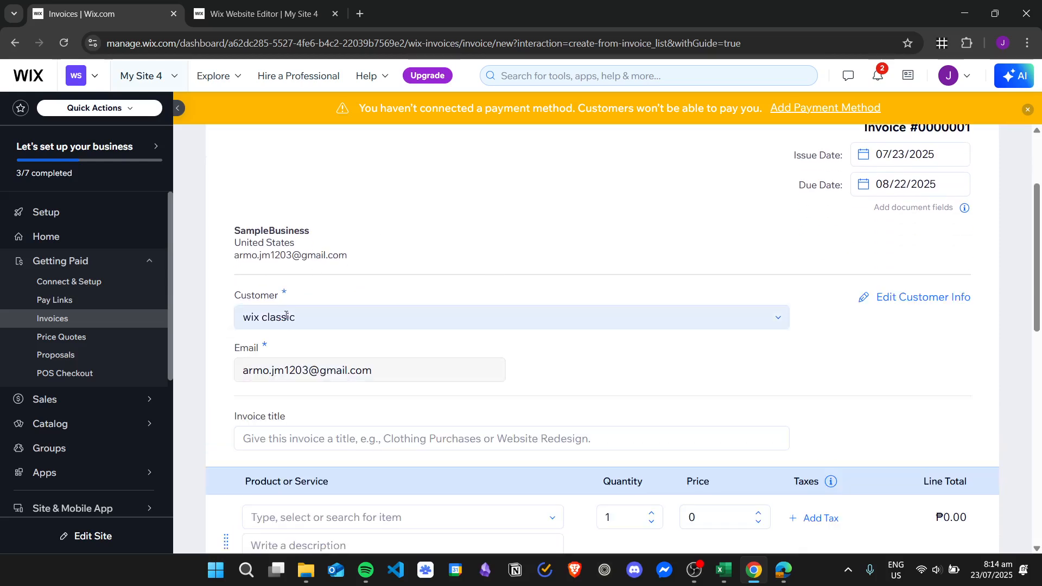
pyautogui.scroll(-2, 433, 285)
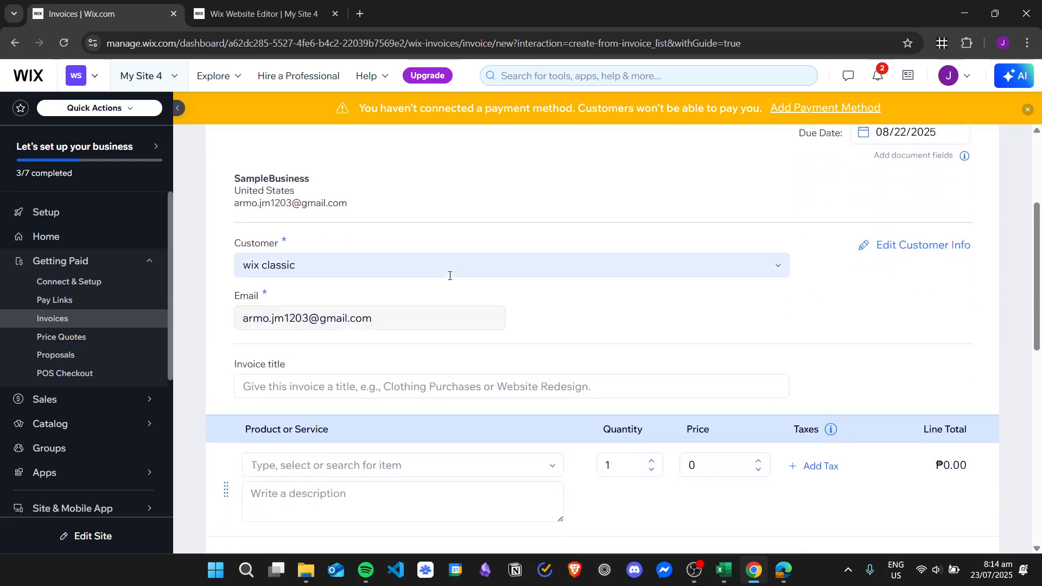
# Title the invoice 'Order Invoice'.
pyautogui.click(505, 370)
pyautogui.scroll(-2, 416, 292)
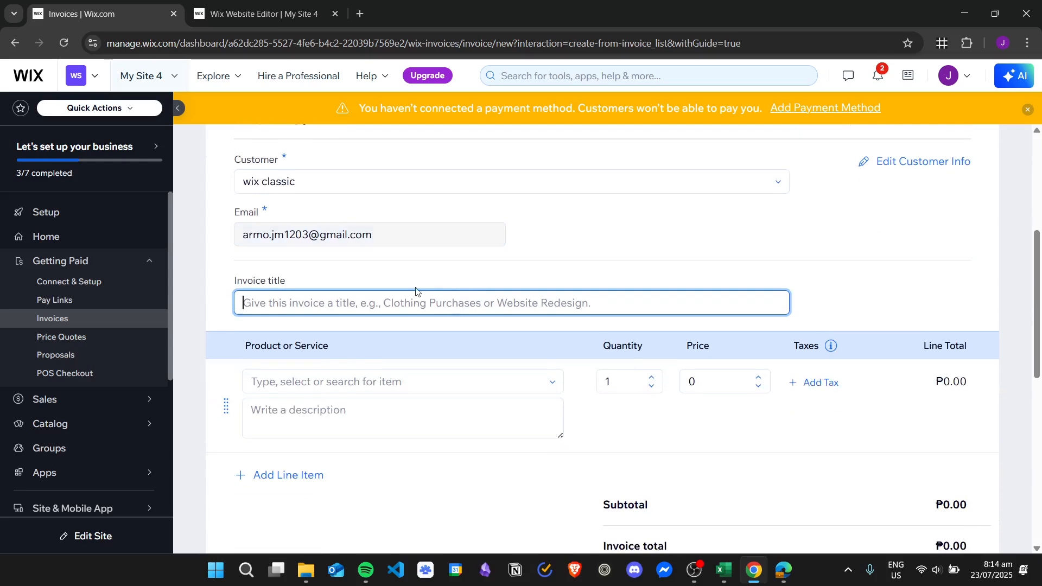
pyautogui.scroll(2, 618, 276)
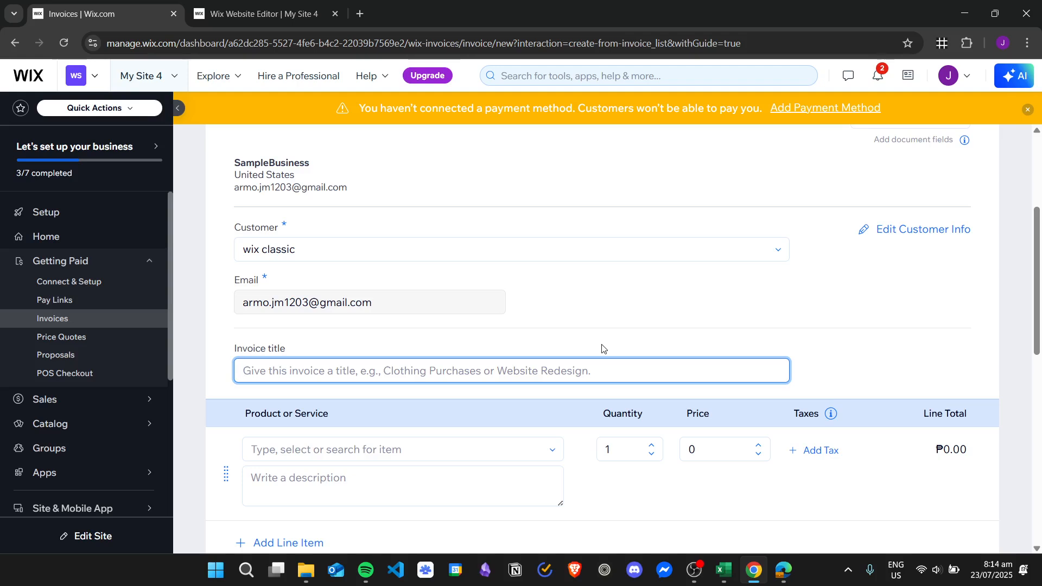
pyautogui.write('Order')
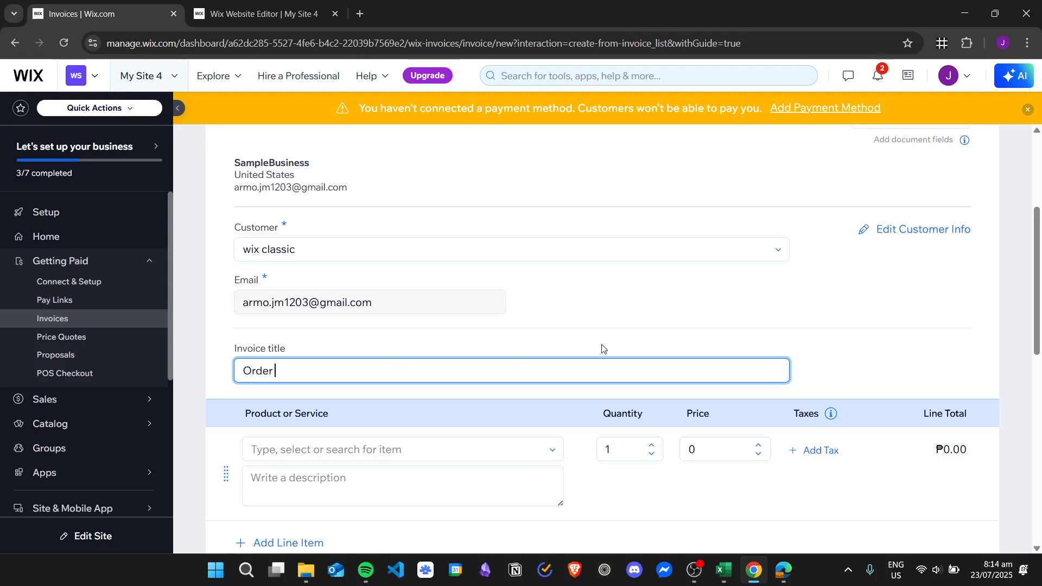
pyautogui.write(' Invoice')
pyautogui.click(726, 298)
pyautogui.scroll(3, 575, 290)
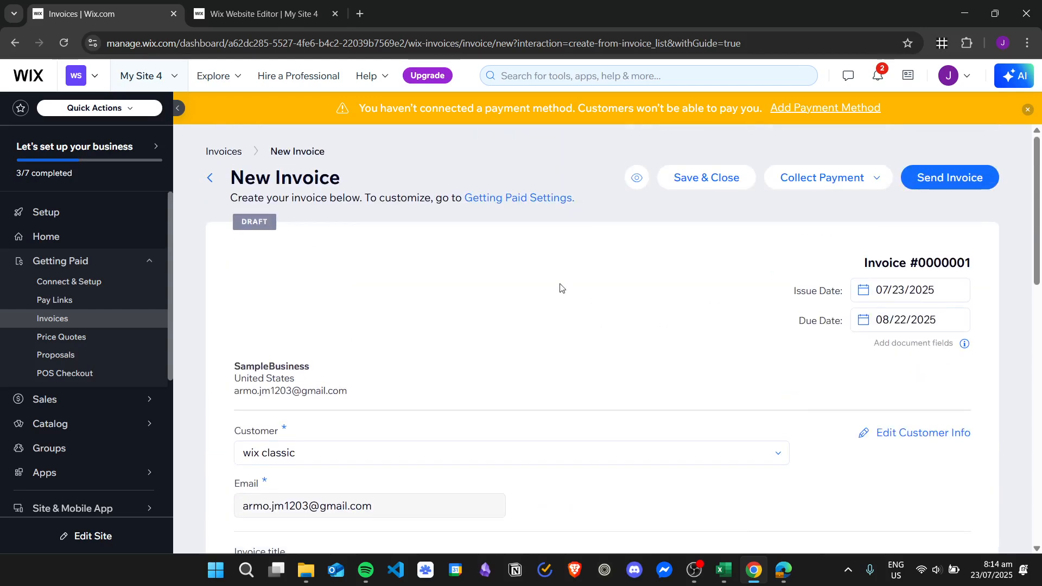
pyautogui.scroll(-6, 532, 280)
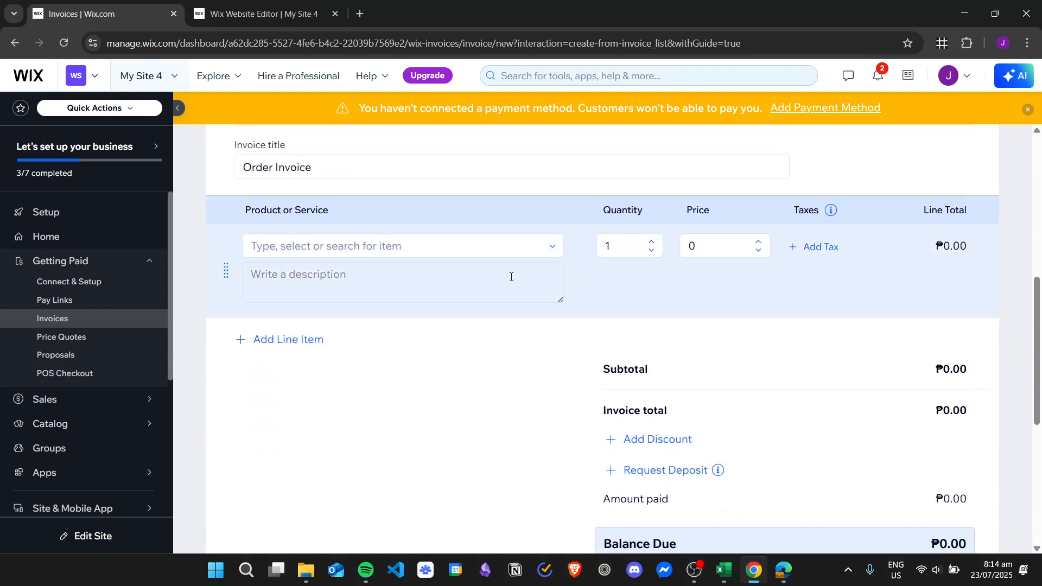
pyautogui.click(512, 271)
# Add Flower Vase at price 85 as the first line item, without adding tax.
pyautogui.click(500, 246)
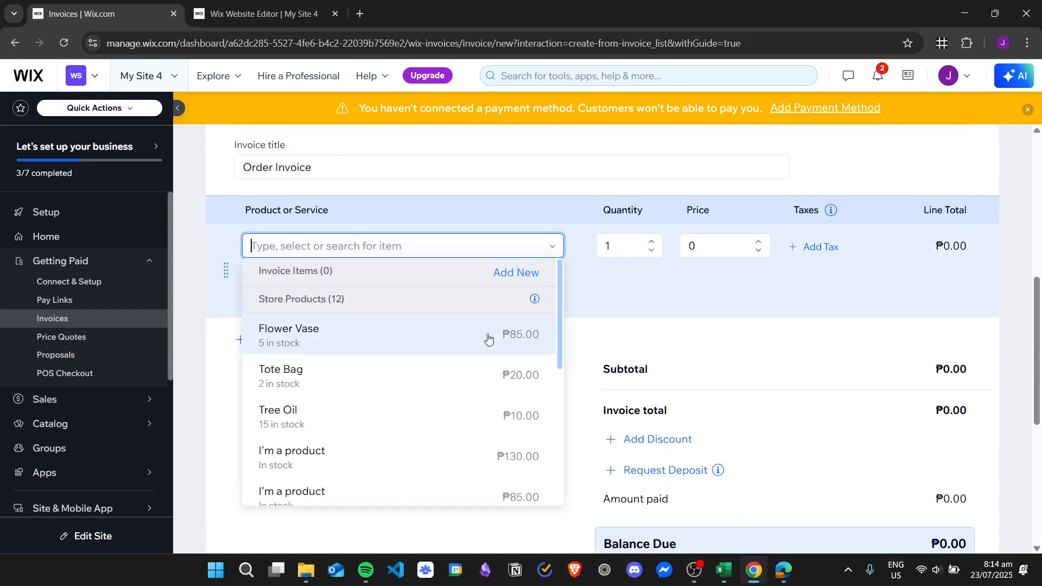
pyautogui.scroll(-4, 490, 349)
pyautogui.scroll(4, 513, 321)
pyautogui.scroll(-2, 425, 358)
pyautogui.scroll(2, 425, 358)
pyautogui.click(278, 338)
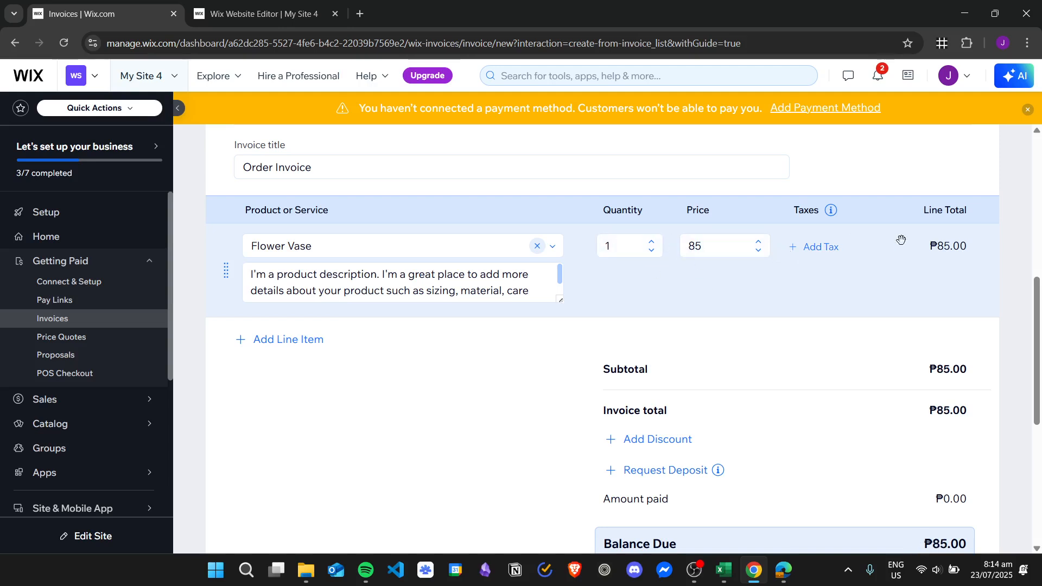
pyautogui.scroll(-1, 966, 244)
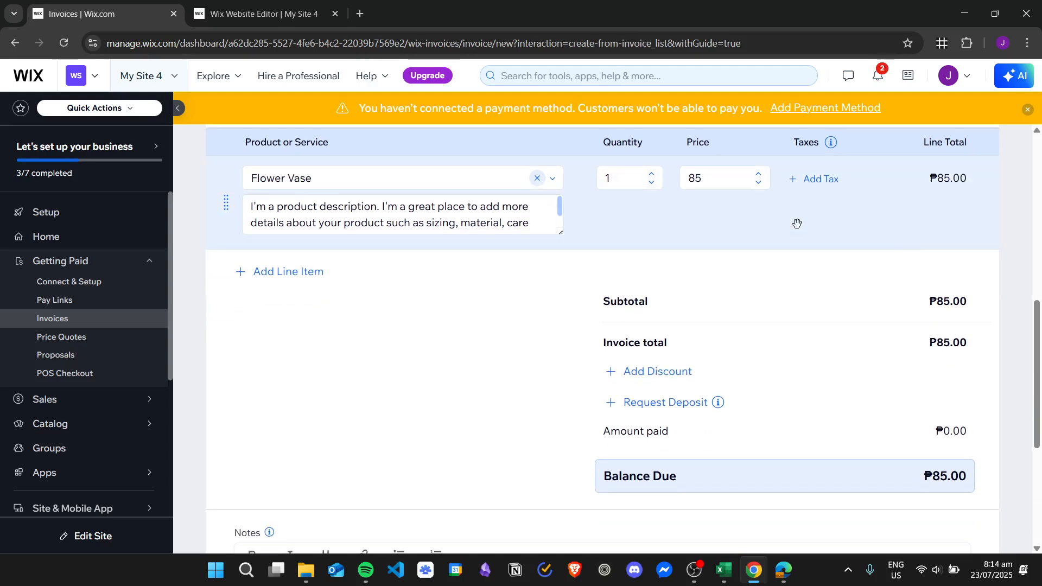
pyautogui.click(805, 181)
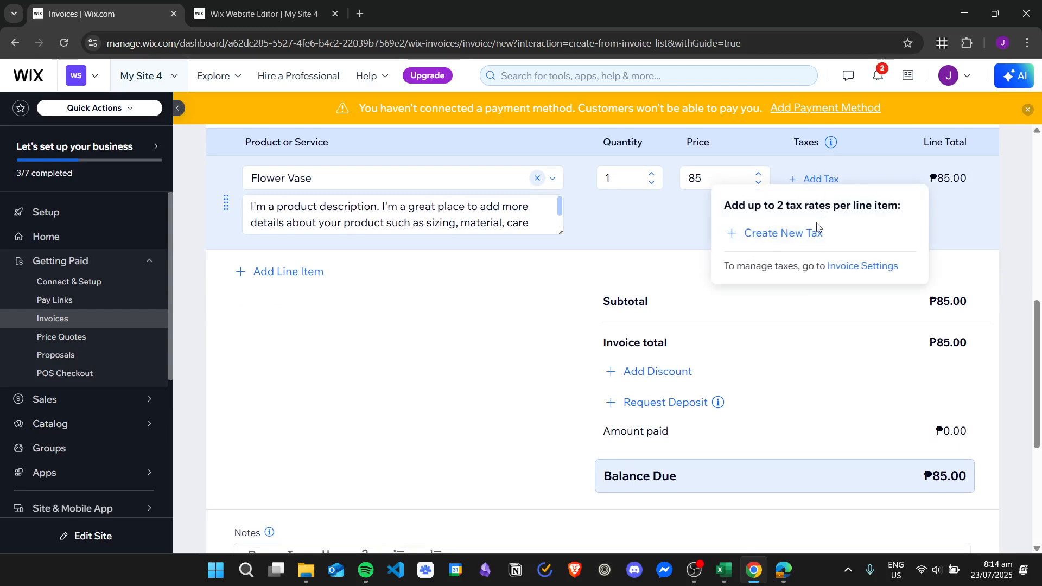
pyautogui.click(662, 221)
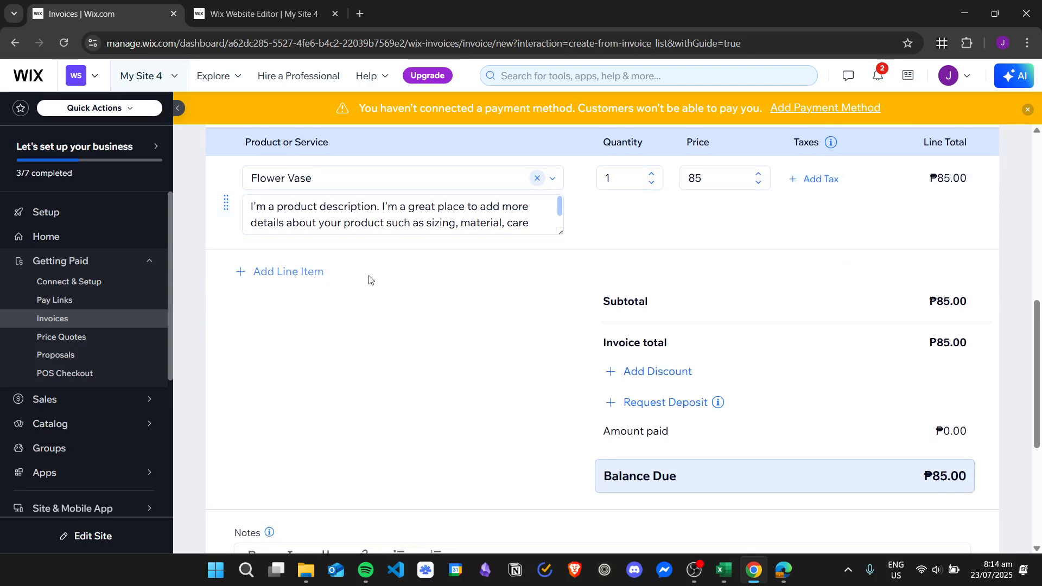
pyautogui.scroll(-1, 375, 282)
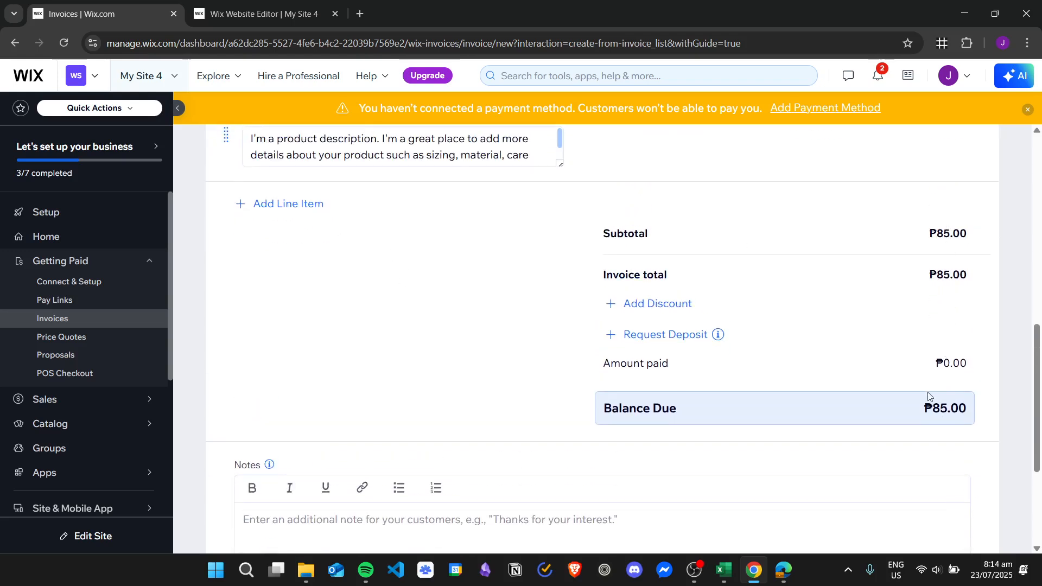
pyautogui.click(611, 305)
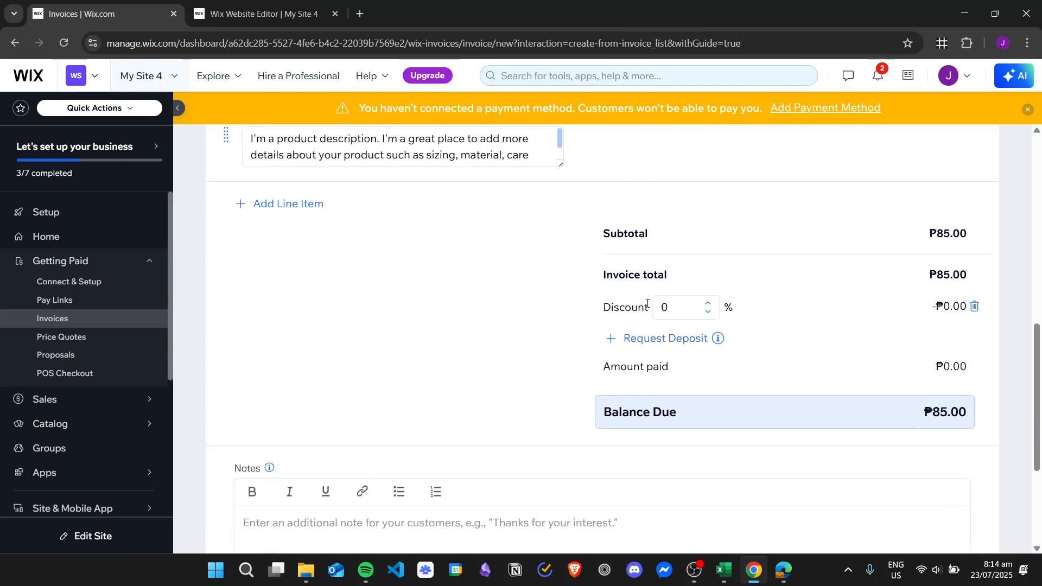
pyautogui.click(707, 305)
pyautogui.write('3')
pyautogui.click(707, 306)
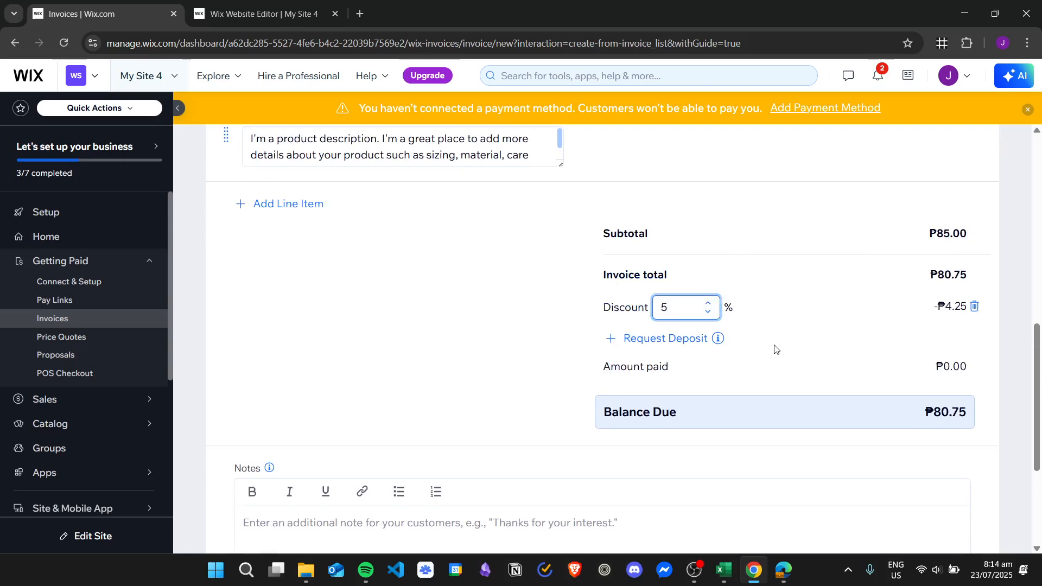
pyautogui.click(962, 345)
pyautogui.click(704, 304)
pyautogui.write('10')
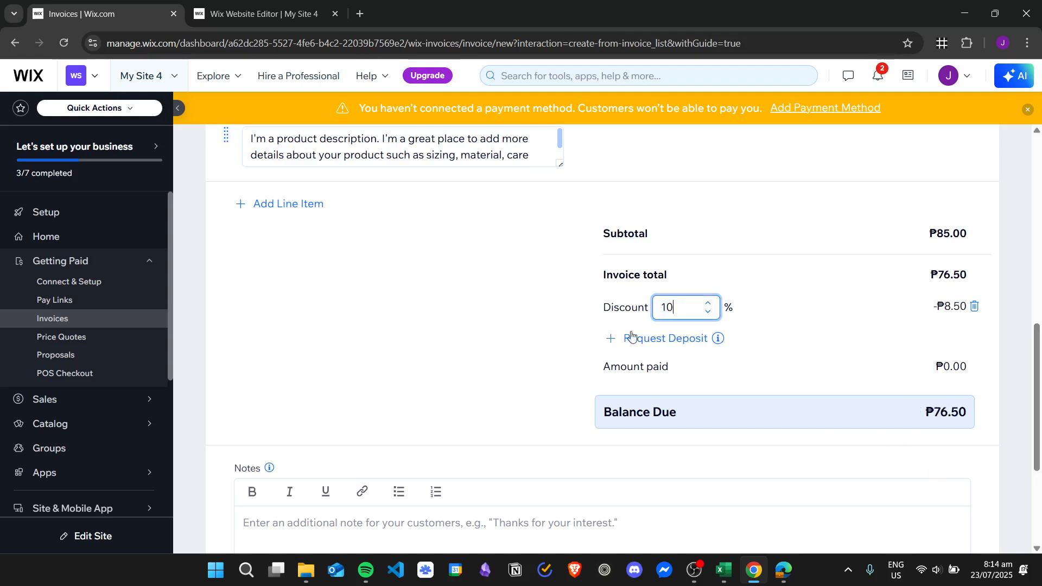
pyautogui.scroll(-1, 458, 341)
pyautogui.scroll(-3, 457, 341)
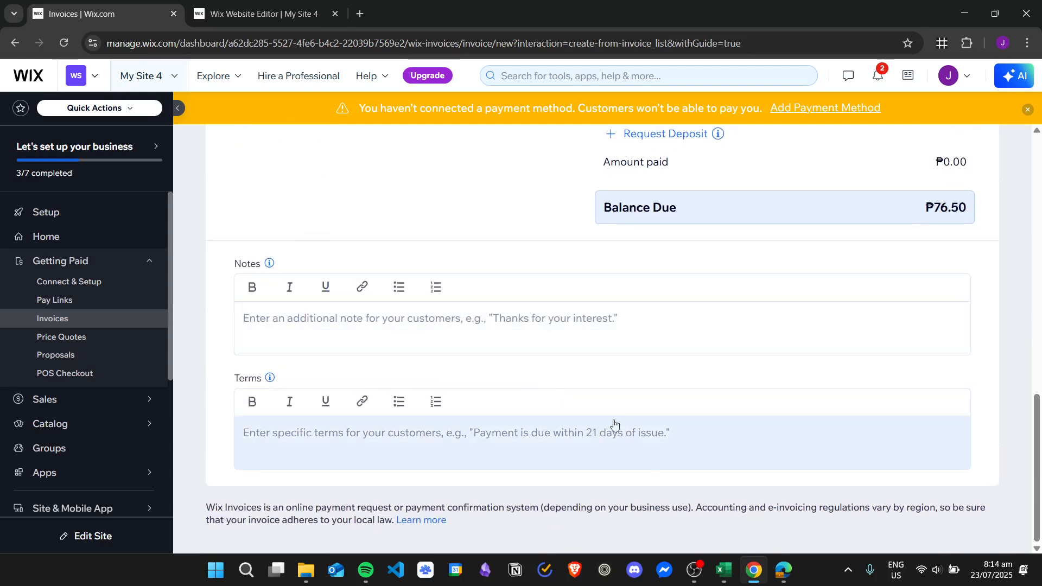
pyautogui.scroll(7, 598, 400)
pyautogui.scroll(4, 673, 339)
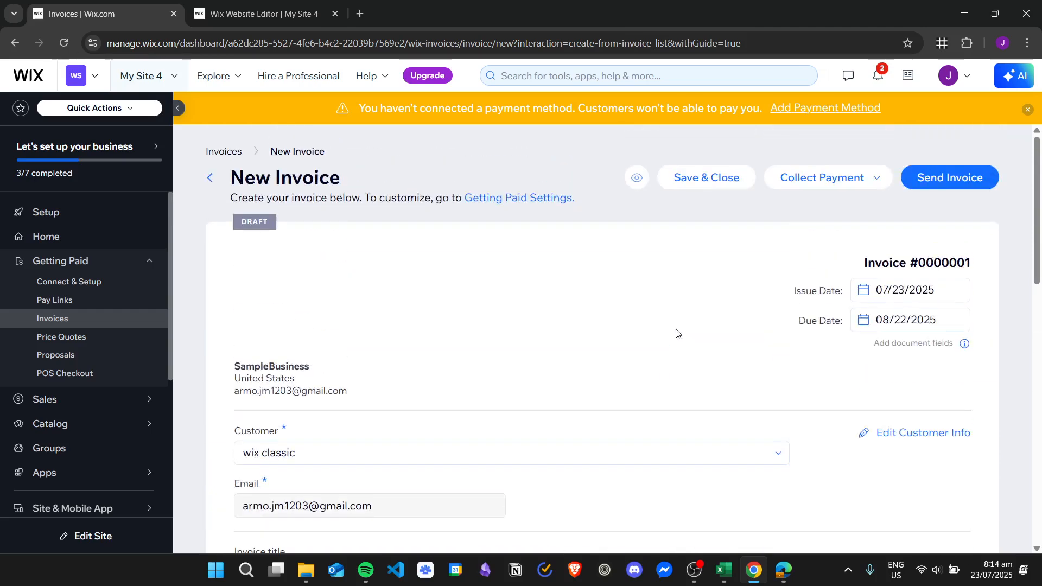
pyautogui.scroll(-14, 705, 315)
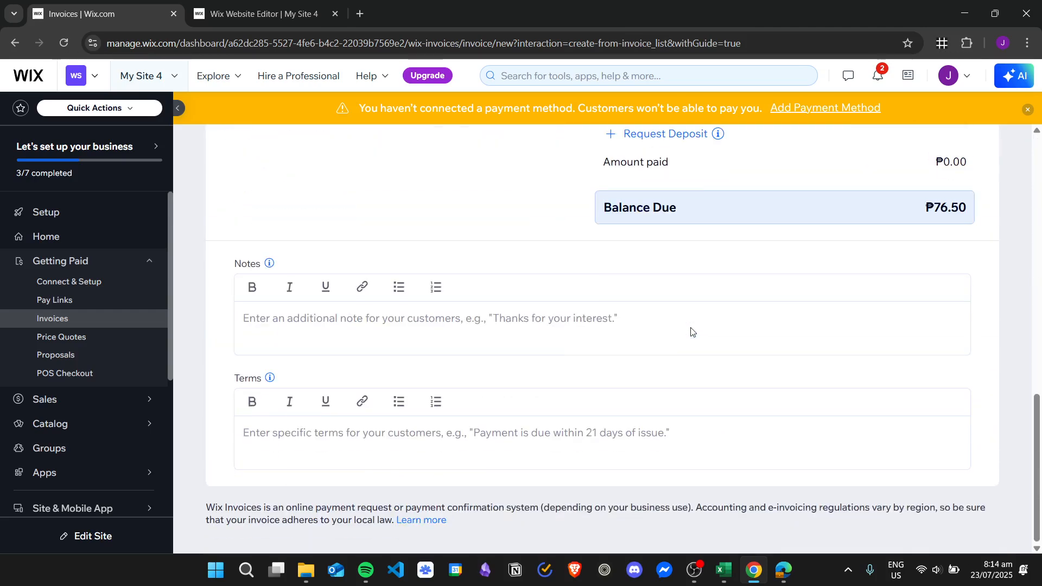
pyautogui.scroll(5, 691, 328)
pyautogui.scroll(-3, 407, 293)
pyautogui.scroll(10, 428, 301)
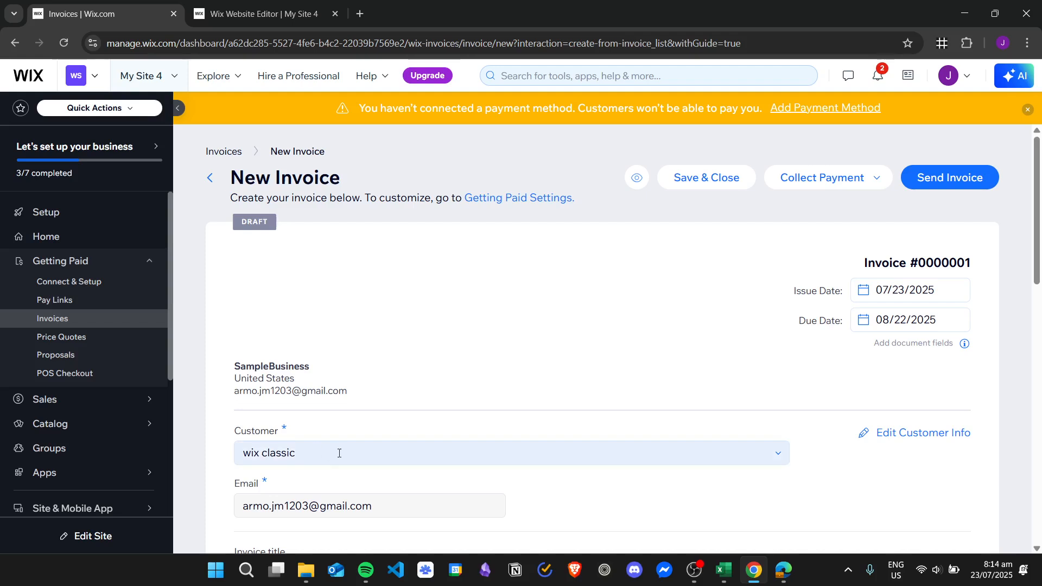
# Save invoice #0000001 as a draft and preview it down to its ₱76.50 balance.
pyautogui.click(710, 181)
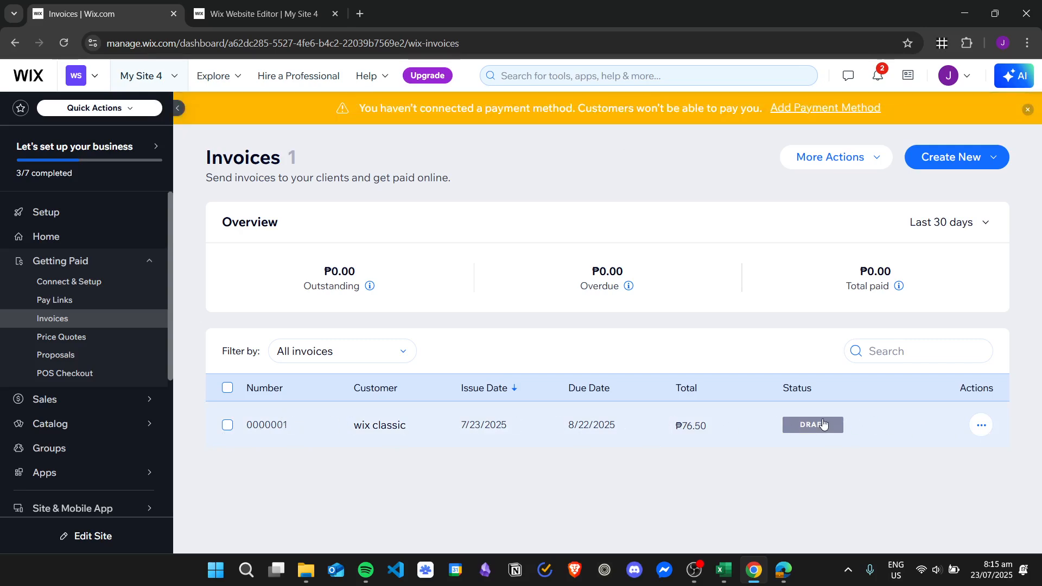
pyautogui.click(905, 427)
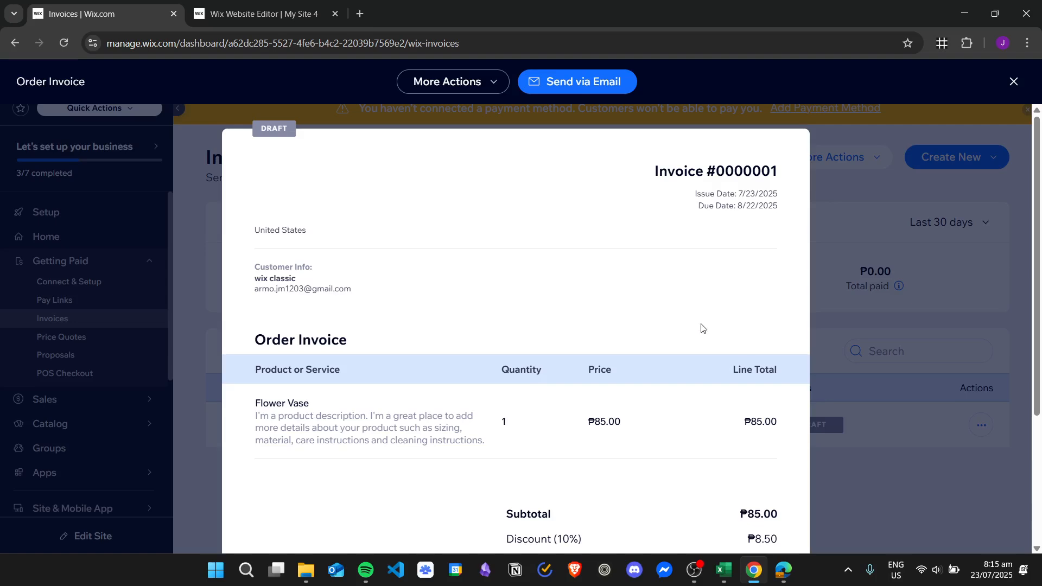
pyautogui.scroll(-4, 654, 269)
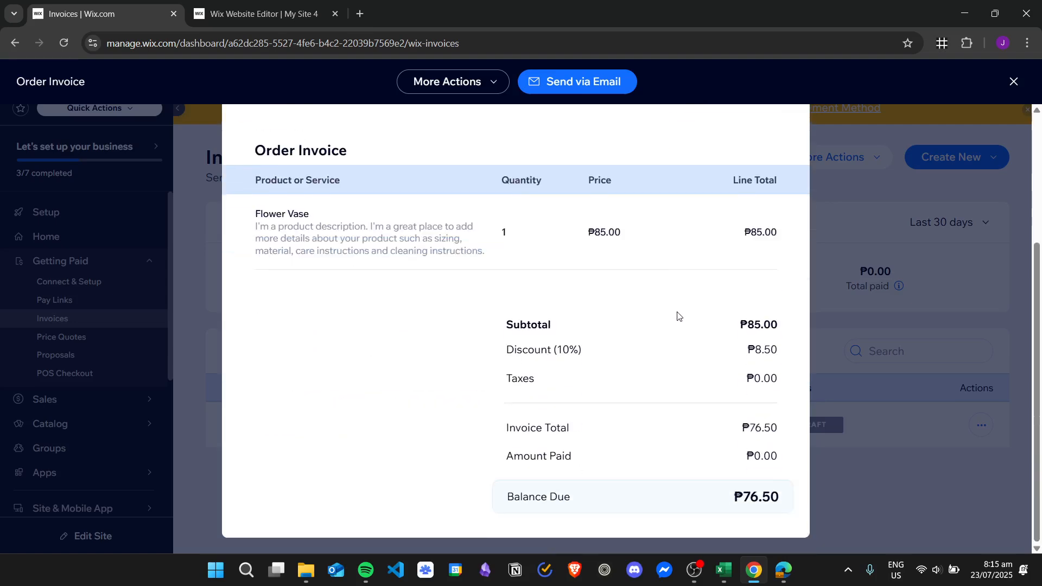
pyautogui.scroll(5, 678, 317)
pyautogui.click(900, 235)
# Start a new recurring invoice via More Actions > Manage recurring invoices.
pyautogui.click(881, 158)
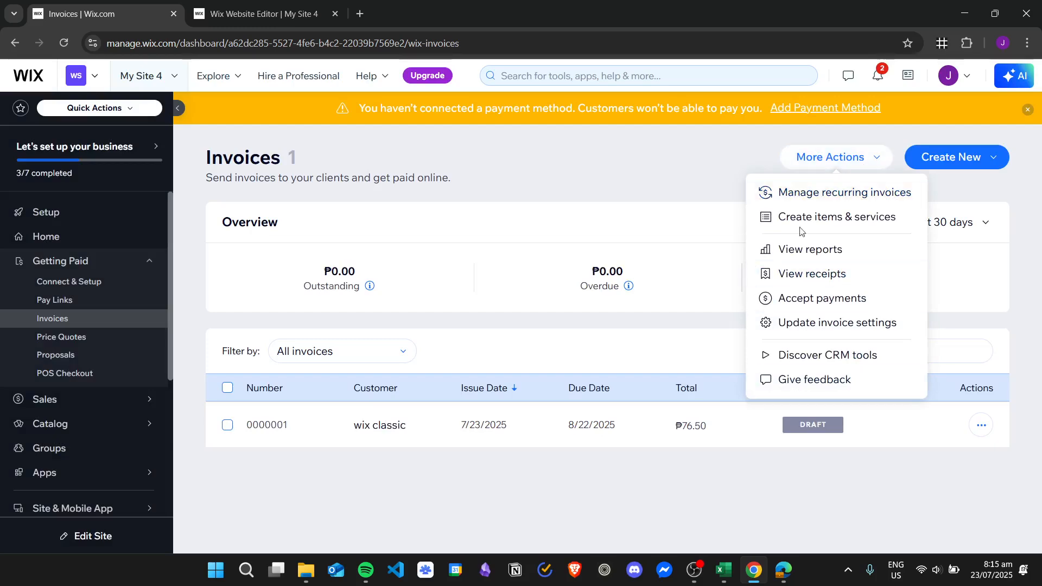
pyautogui.click(815, 199)
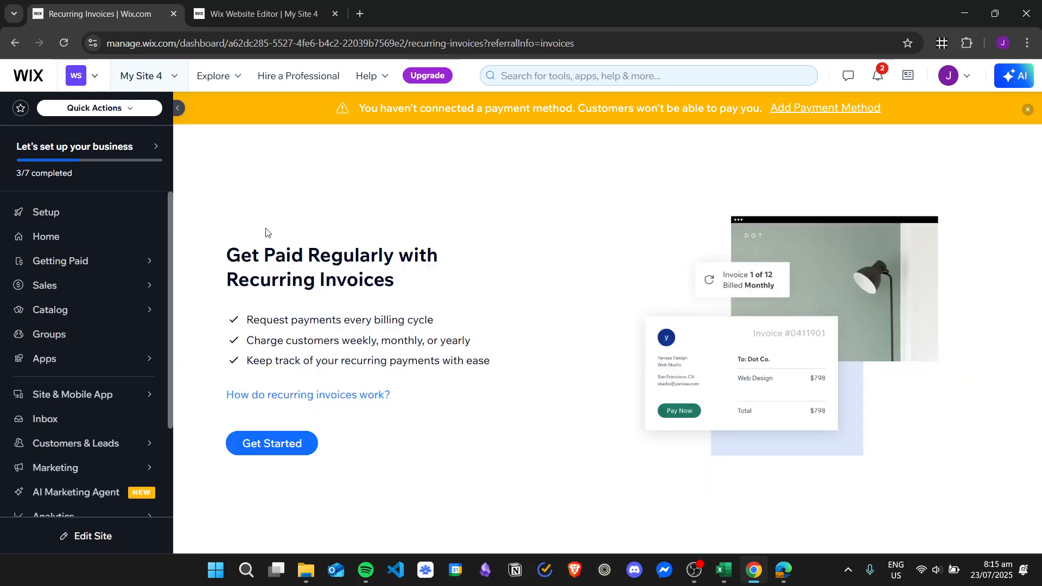
pyautogui.click(298, 446)
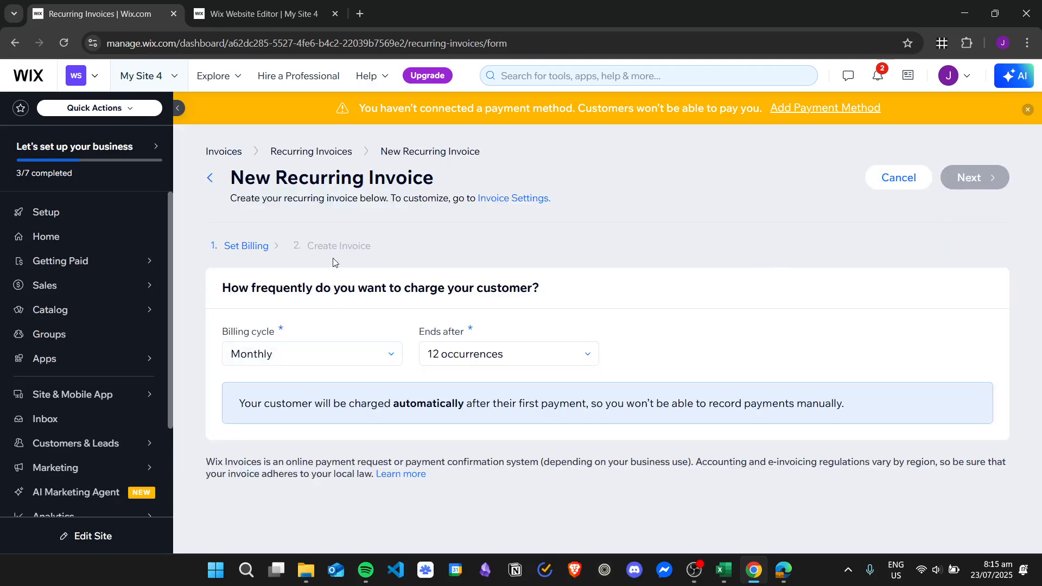
# Keep the billing cycle at Monthly and ending after 12 occurrences.
pyautogui.click(249, 353)
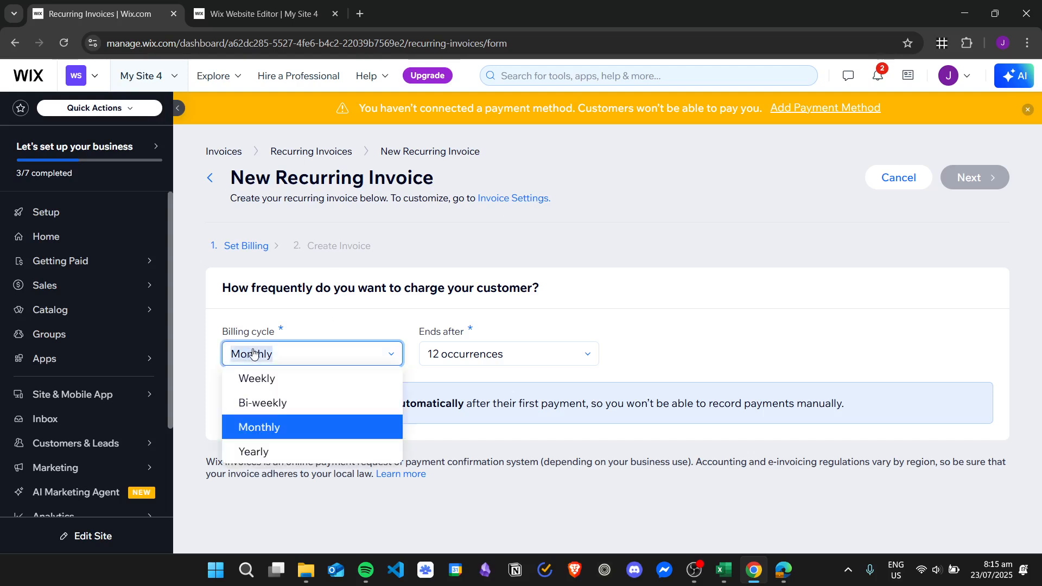
pyautogui.click(524, 297)
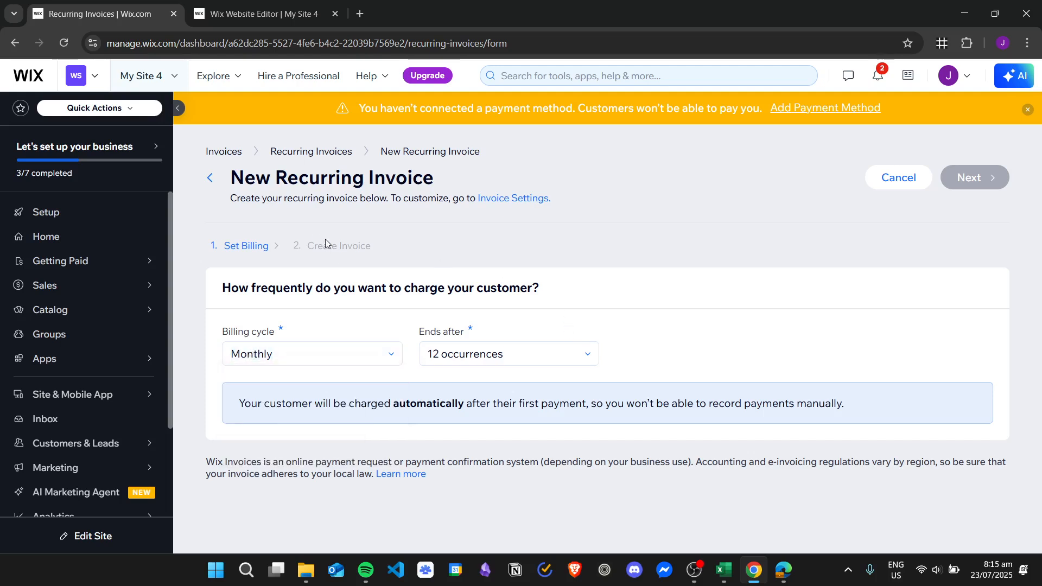
pyautogui.click(547, 352)
pyautogui.click(554, 306)
pyautogui.click(386, 355)
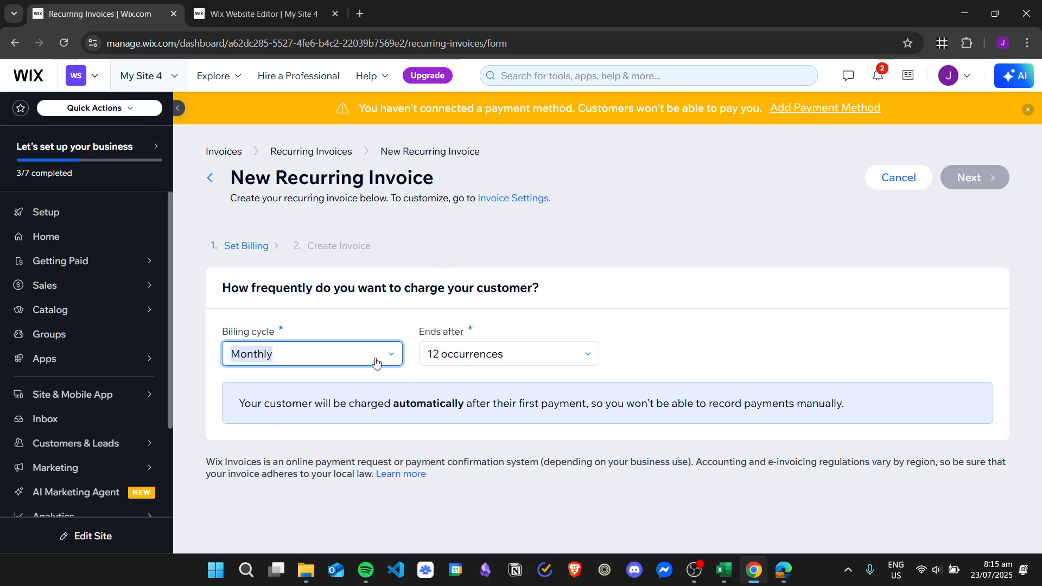
pyautogui.click(521, 293)
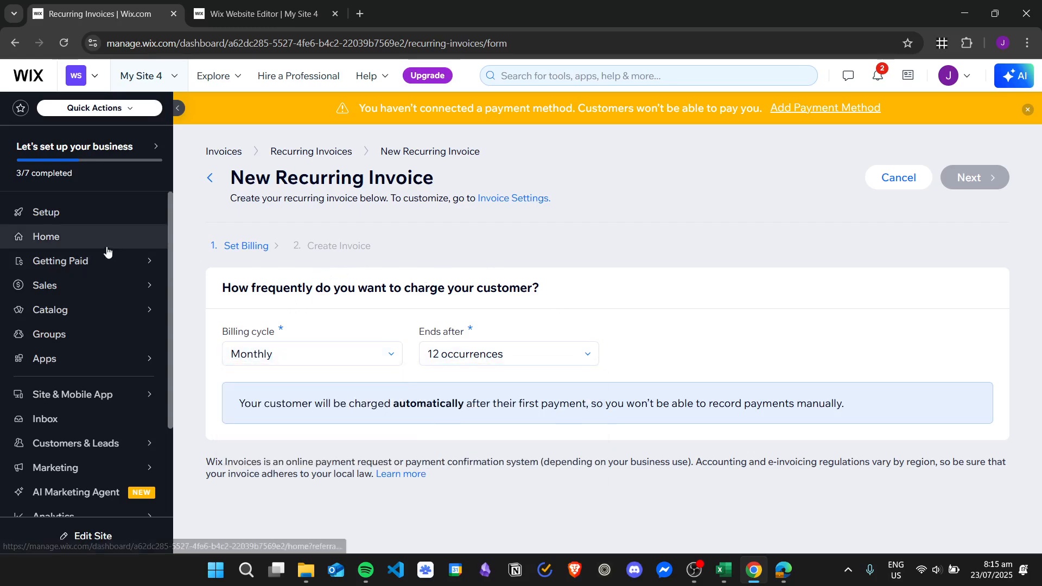
pyautogui.moveTo(111, 286)
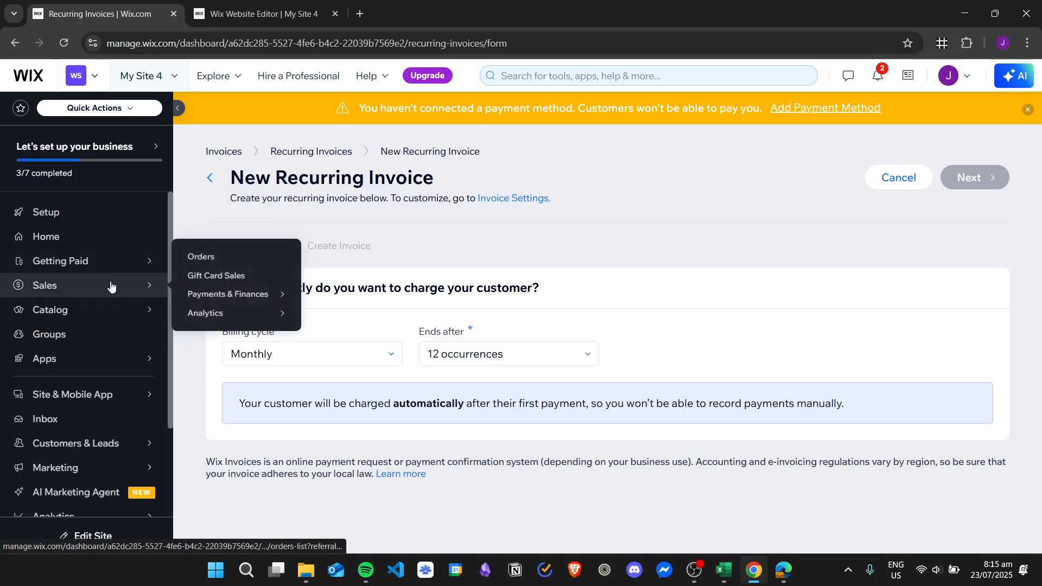
pyautogui.scroll(-2, 111, 287)
# Open the site Settings and search for 'invoice'.
pyautogui.click(105, 456)
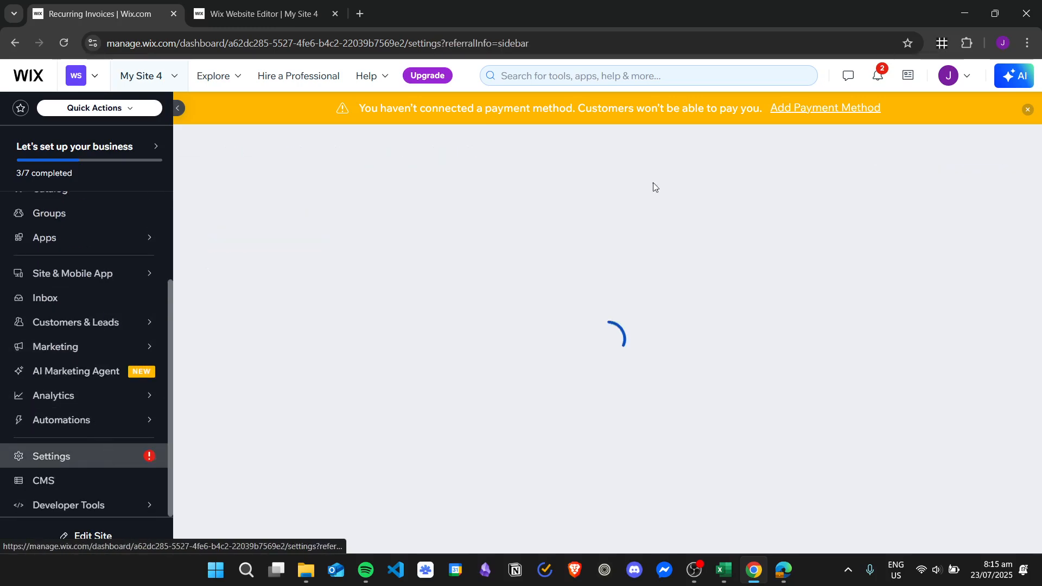
pyautogui.scroll(1, 118, 251)
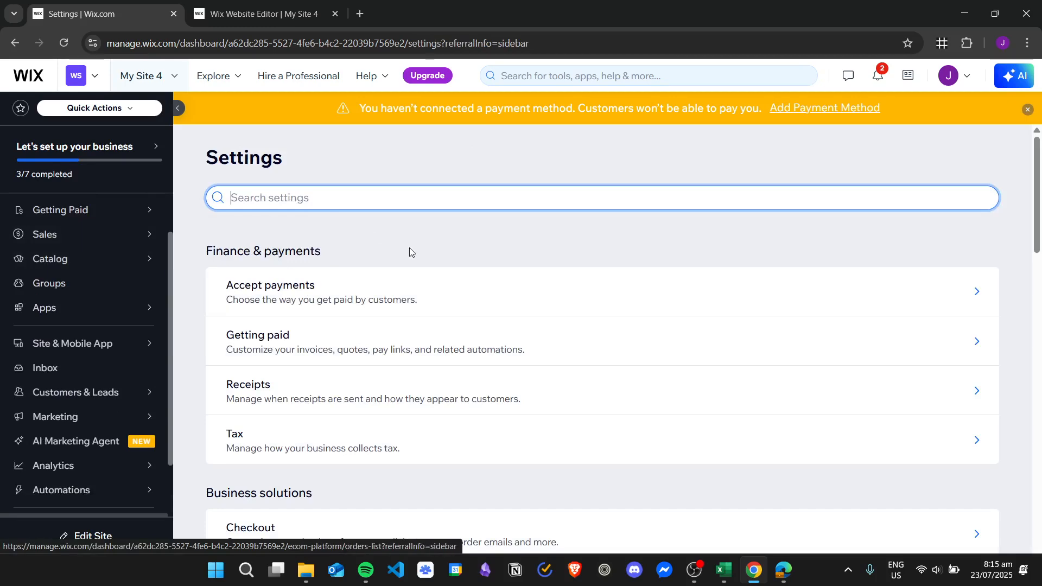
pyautogui.scroll(-2, 428, 233)
pyautogui.scroll(2, 435, 220)
pyautogui.scroll(1, 435, 219)
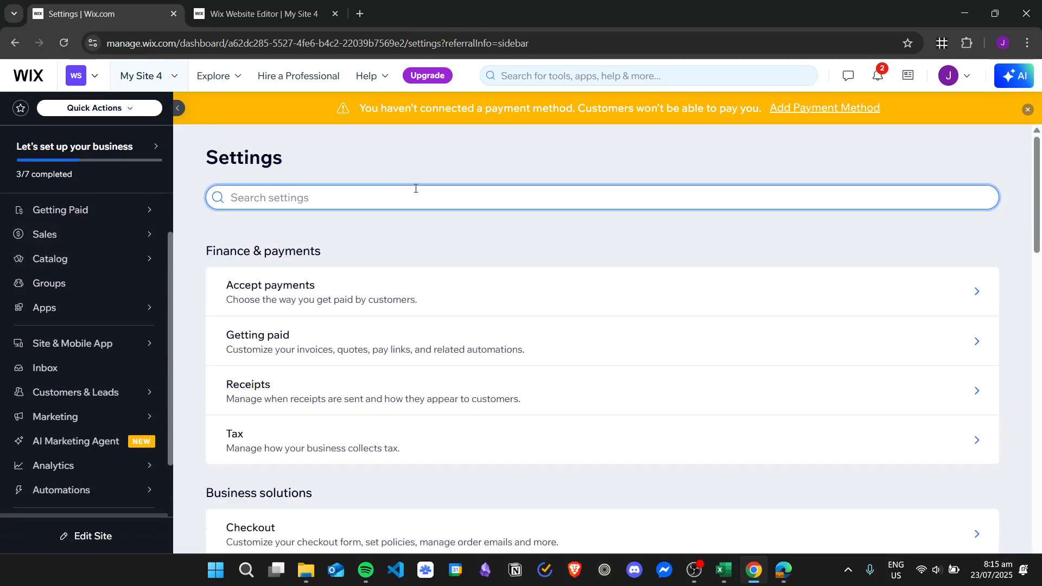
pyautogui.write('invoice')
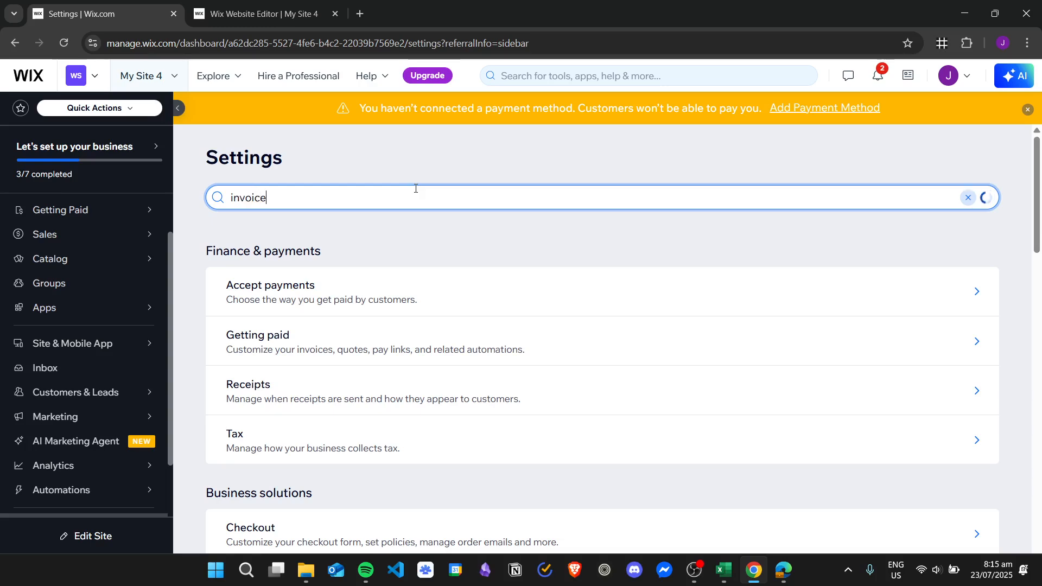
# Go to Getting paid > Invoices settings and expand Header details.
pyautogui.click(384, 266)
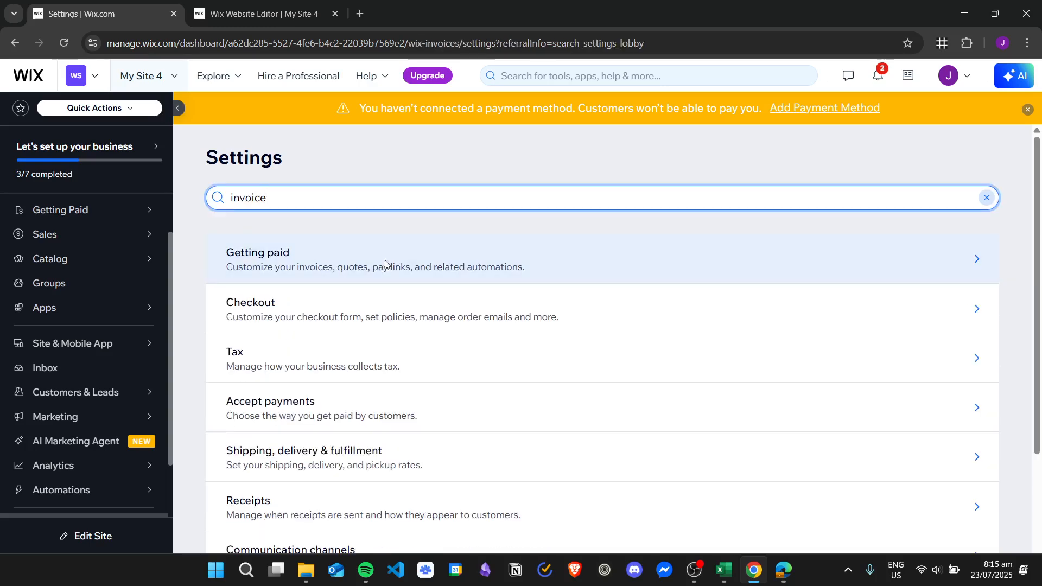
pyautogui.click(302, 243)
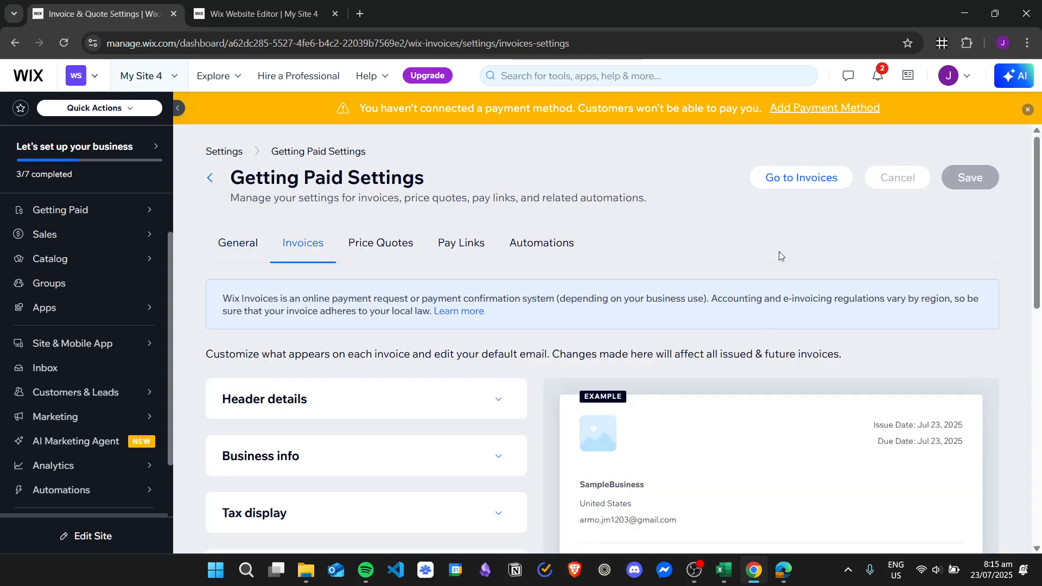
pyautogui.scroll(-3, 663, 251)
pyautogui.scroll(-5, 740, 261)
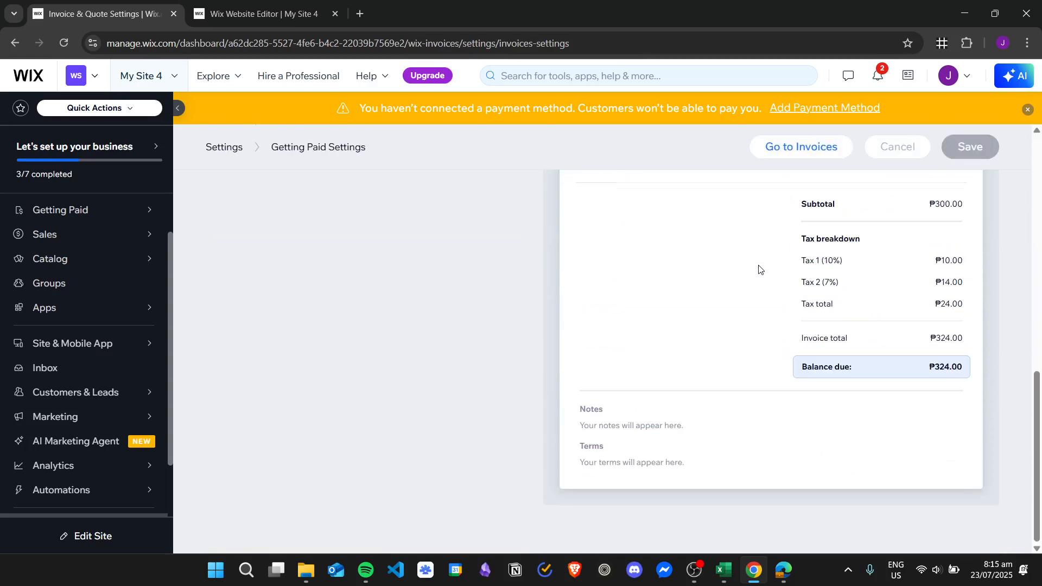
pyautogui.scroll(7, 756, 267)
pyautogui.scroll(-3, 742, 321)
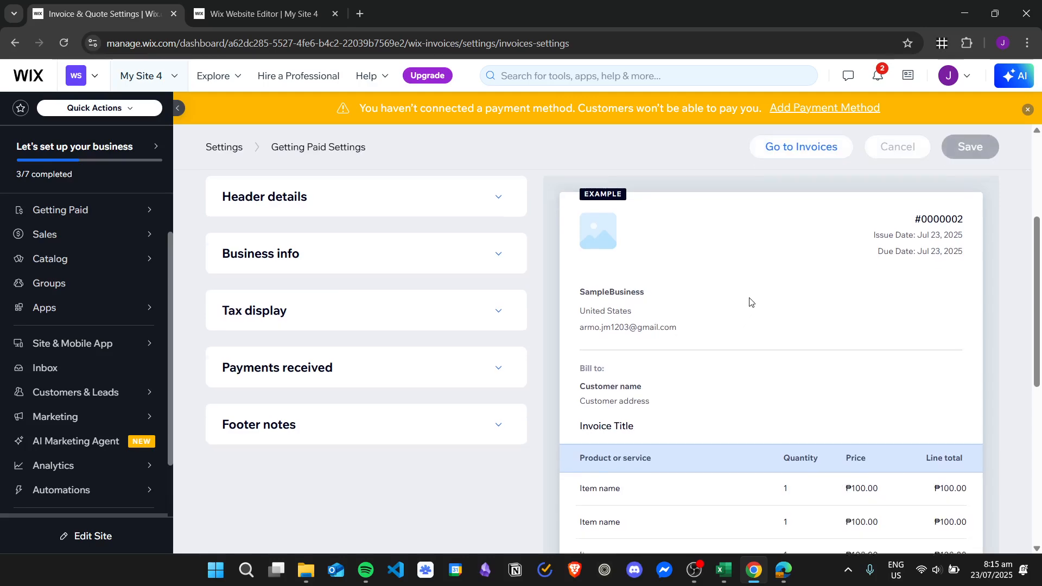
pyautogui.scroll(3, 749, 302)
pyautogui.scroll(-3, 697, 293)
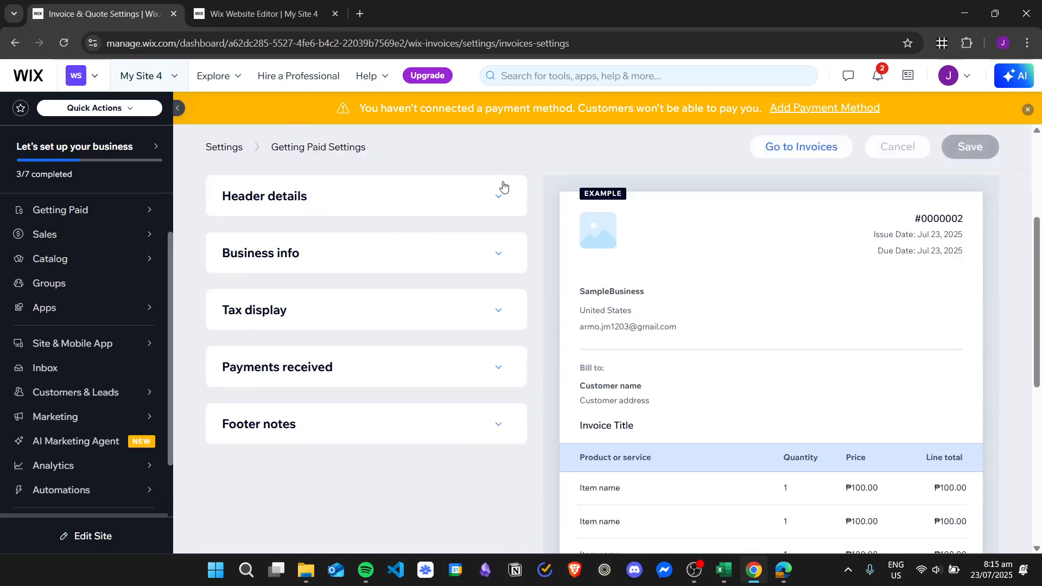
pyautogui.click(502, 193)
pyautogui.scroll(-3, 539, 236)
# Try the document name options Tax Invoice and Invoice in the header details.
pyautogui.scroll(3, 539, 236)
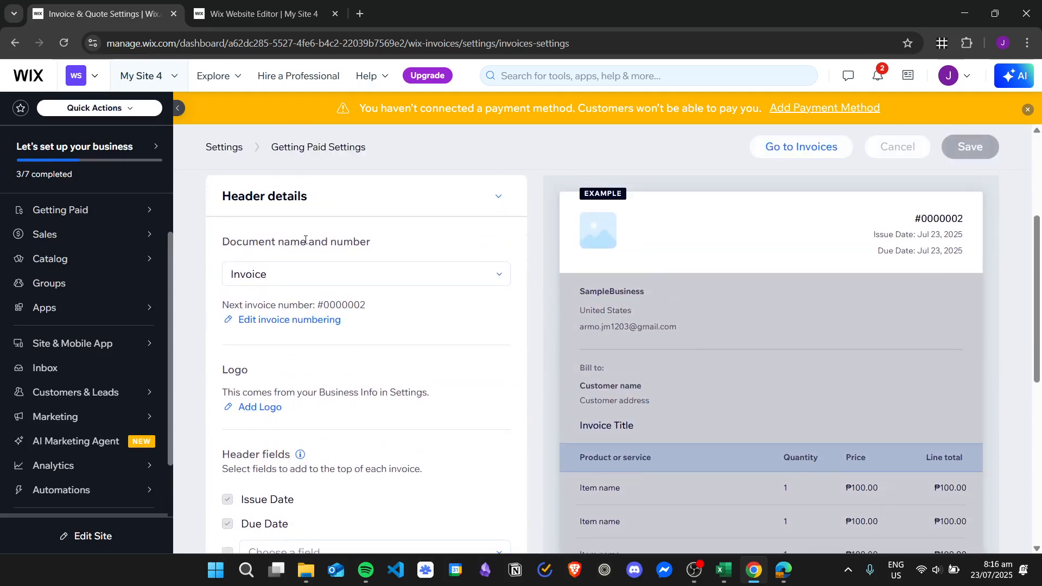
pyautogui.click(488, 275)
pyautogui.click(423, 323)
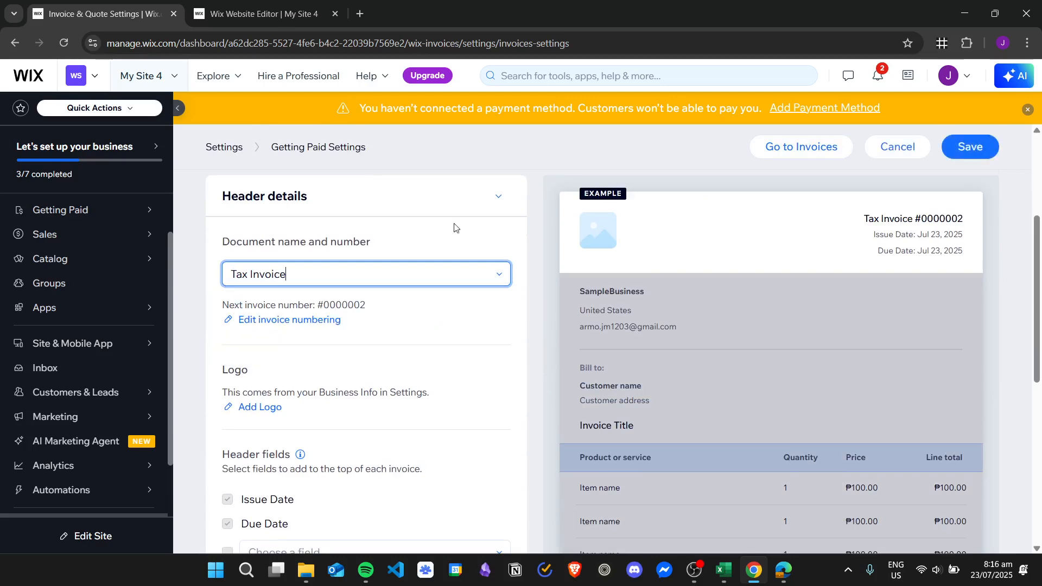
pyautogui.click(474, 269)
pyautogui.click(458, 297)
pyautogui.click(463, 275)
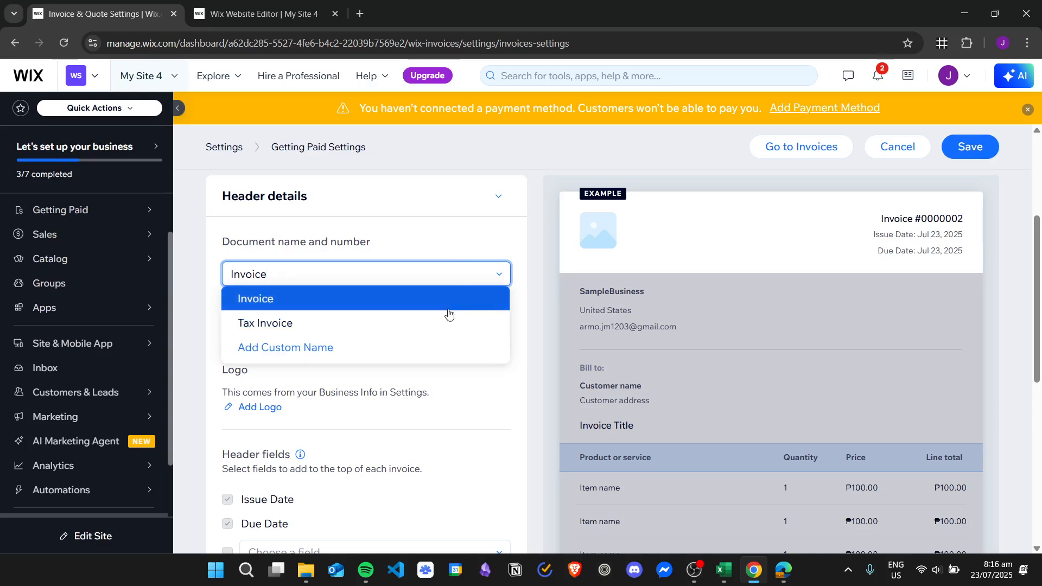
pyautogui.click(444, 320)
pyautogui.click(459, 267)
pyautogui.click(472, 295)
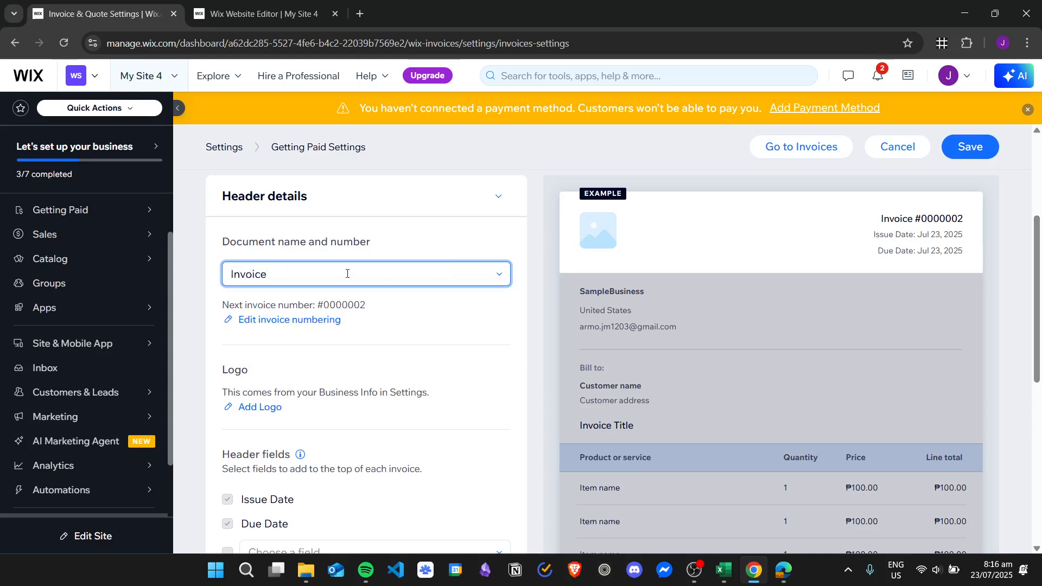
# Set a custom document name 'Order Invoice'.
pyautogui.click(433, 281)
pyautogui.click(296, 347)
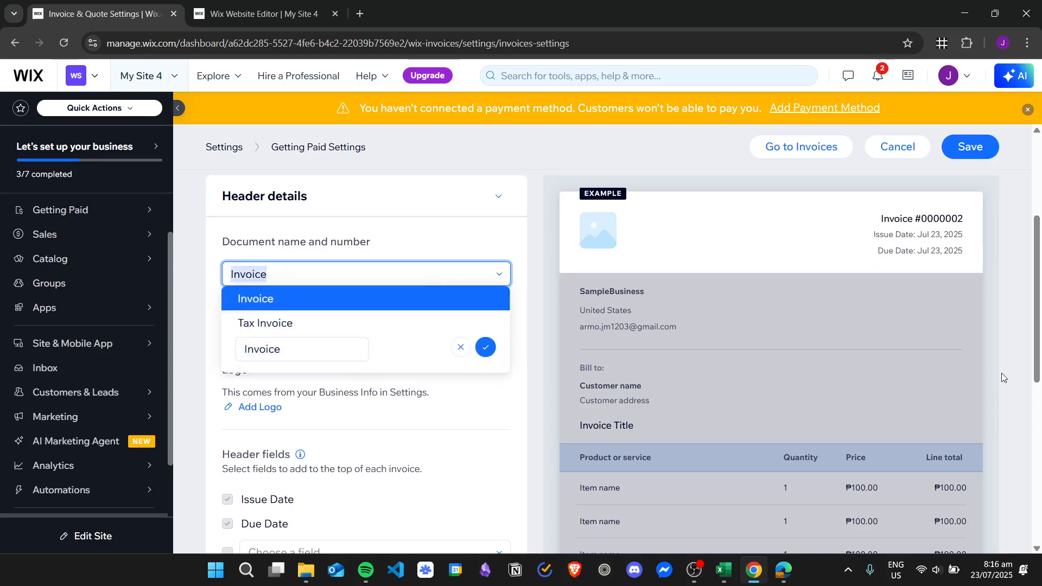
pyautogui.click(331, 348)
pyautogui.press('Home')
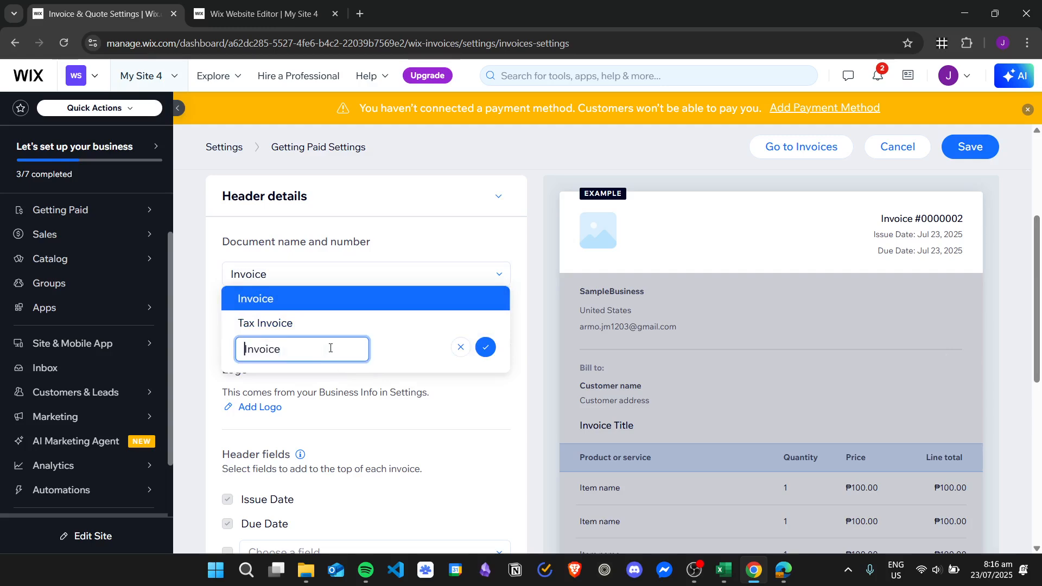
pyautogui.write('Order')
pyautogui.click(485, 347)
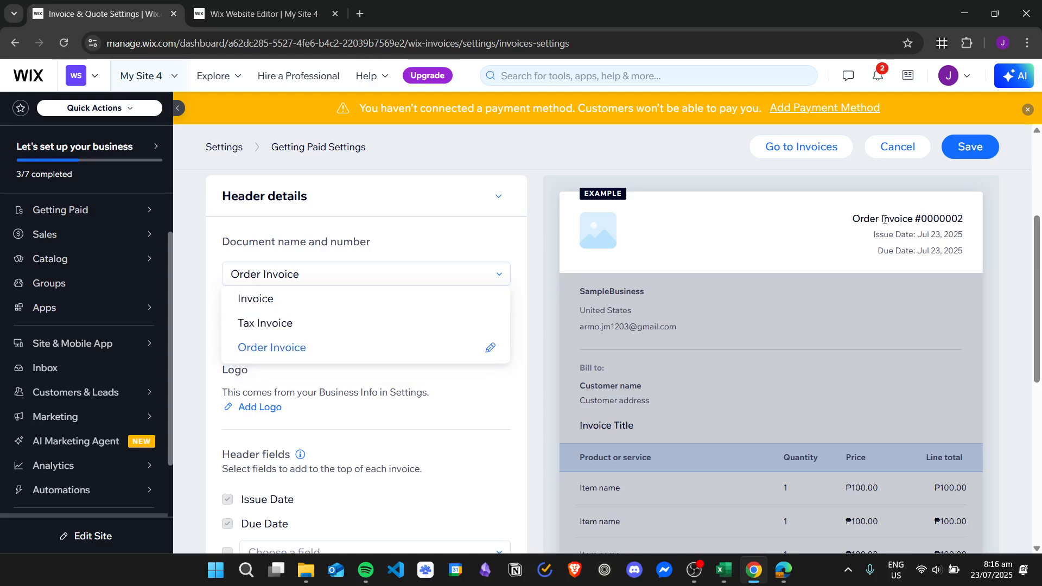
# Save the invoice settings and move to Business Info to add a logo.
pyautogui.moveTo(852, 219); pyautogui.dragTo(933, 221)
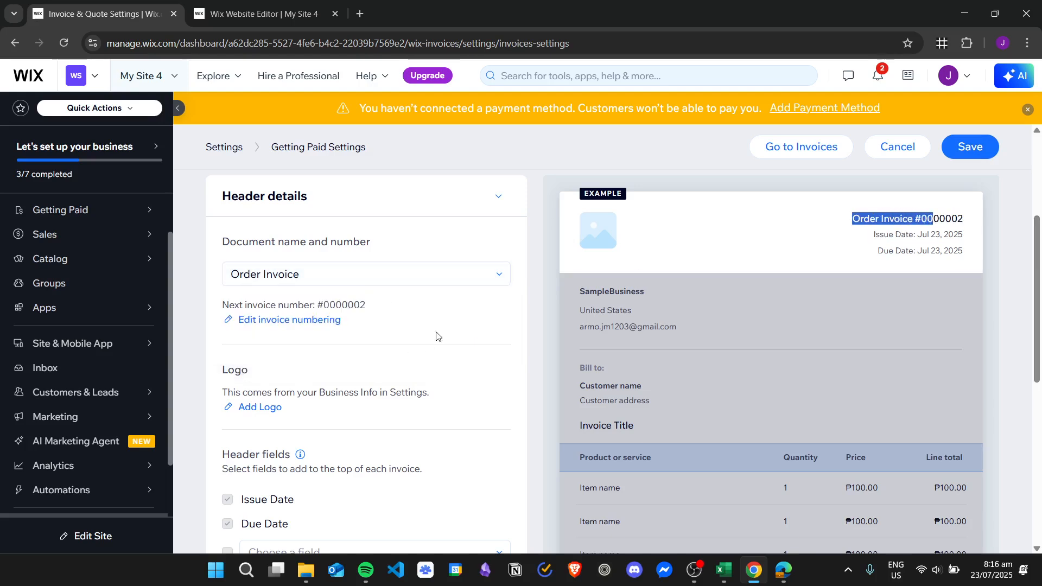
pyautogui.click(456, 350)
pyautogui.scroll(-2, 453, 371)
pyautogui.scroll(2, 454, 374)
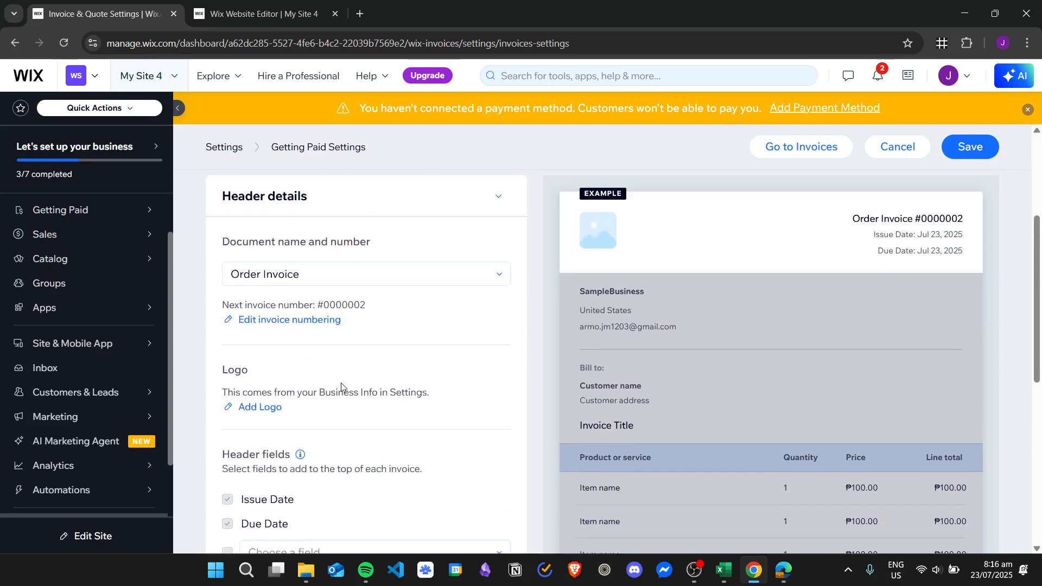
pyautogui.click(273, 413)
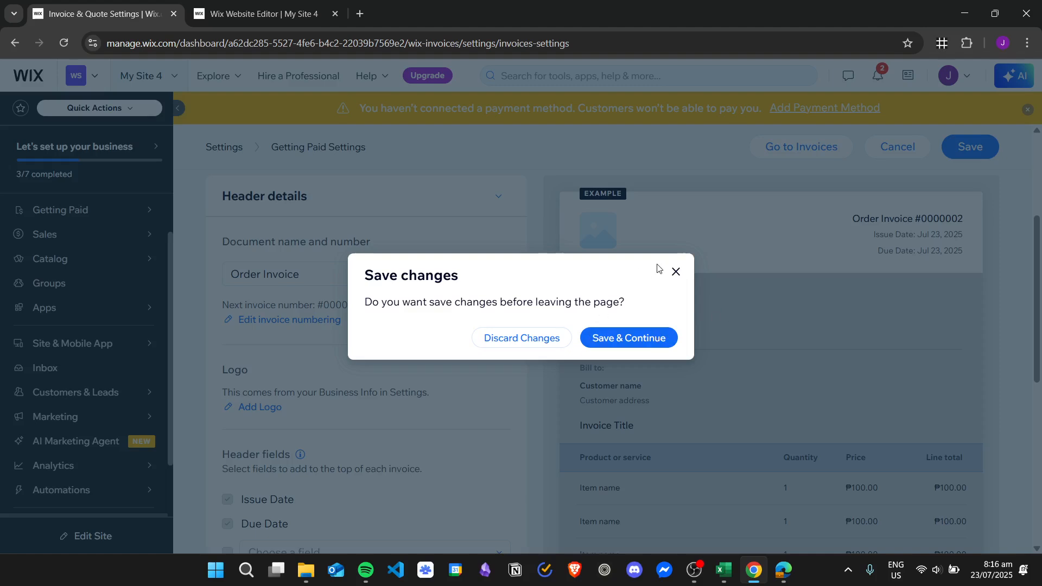
pyautogui.click(628, 338)
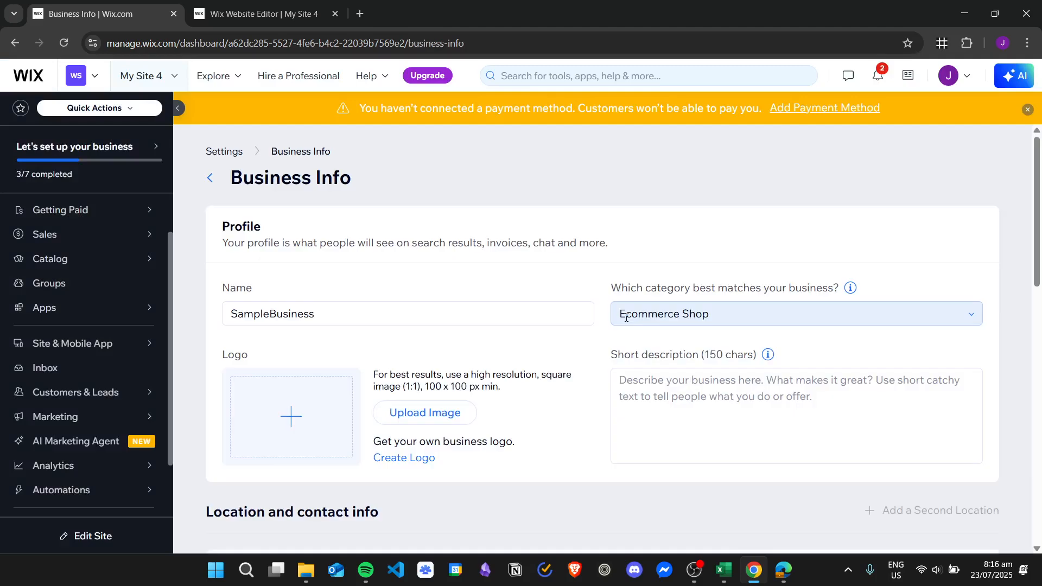
# Choose the Bicycle image 3203466_40626.svg from Site Files as the business logo.
pyautogui.scroll(-1, 336, 249)
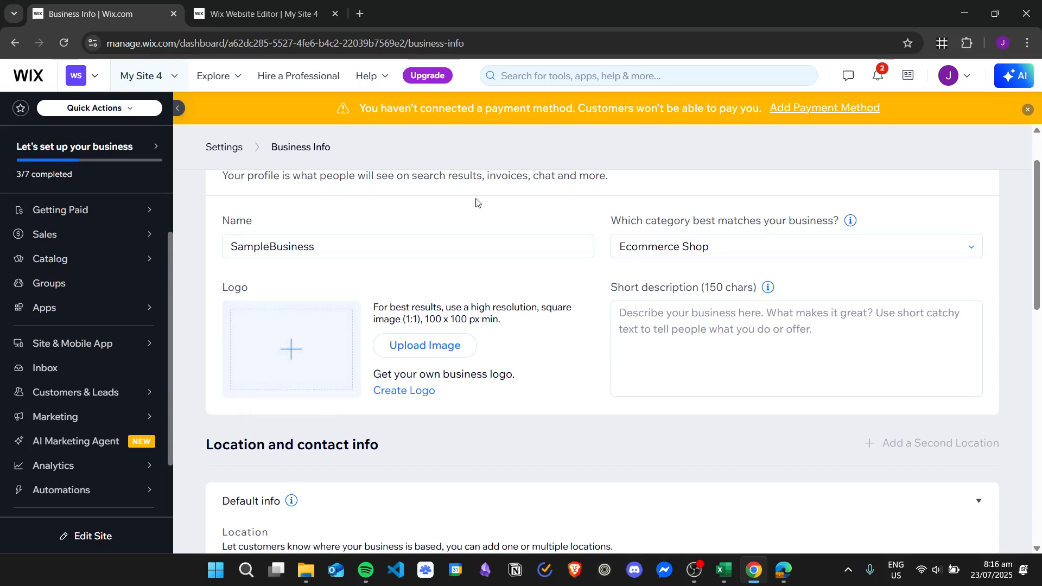
pyautogui.click(425, 345)
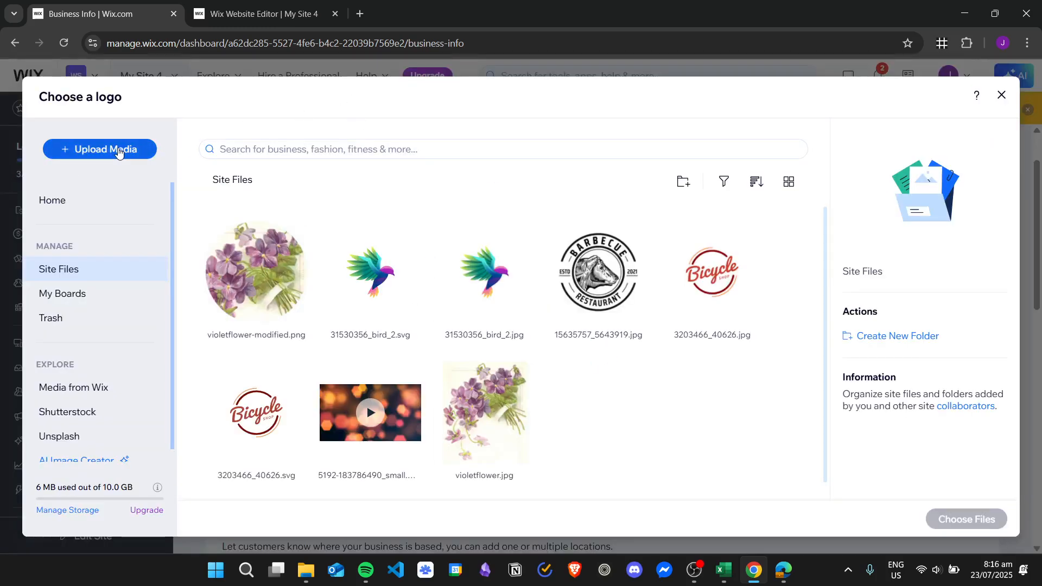
pyautogui.scroll(-1, 219, 365)
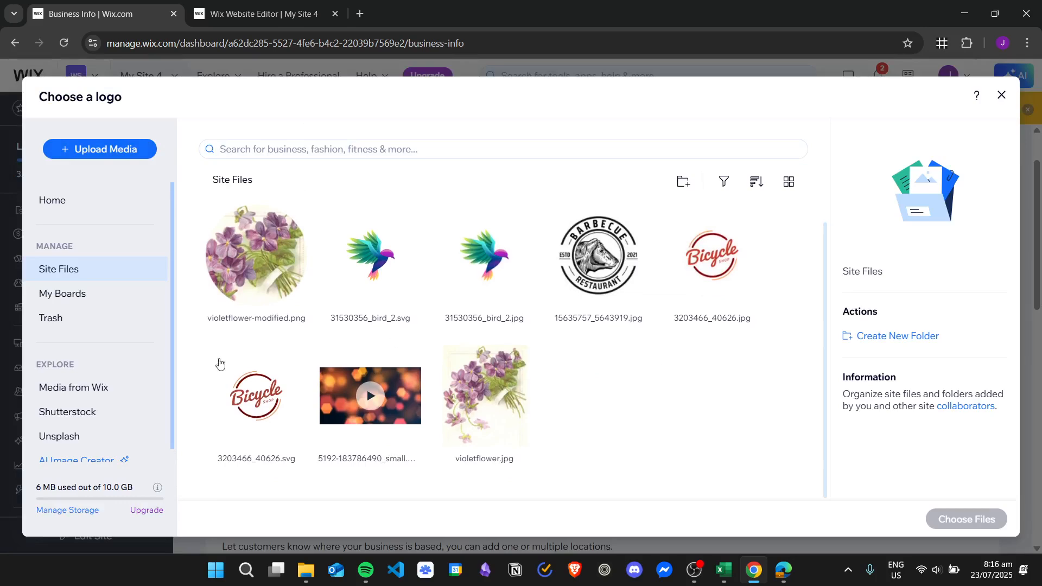
pyautogui.click(264, 394)
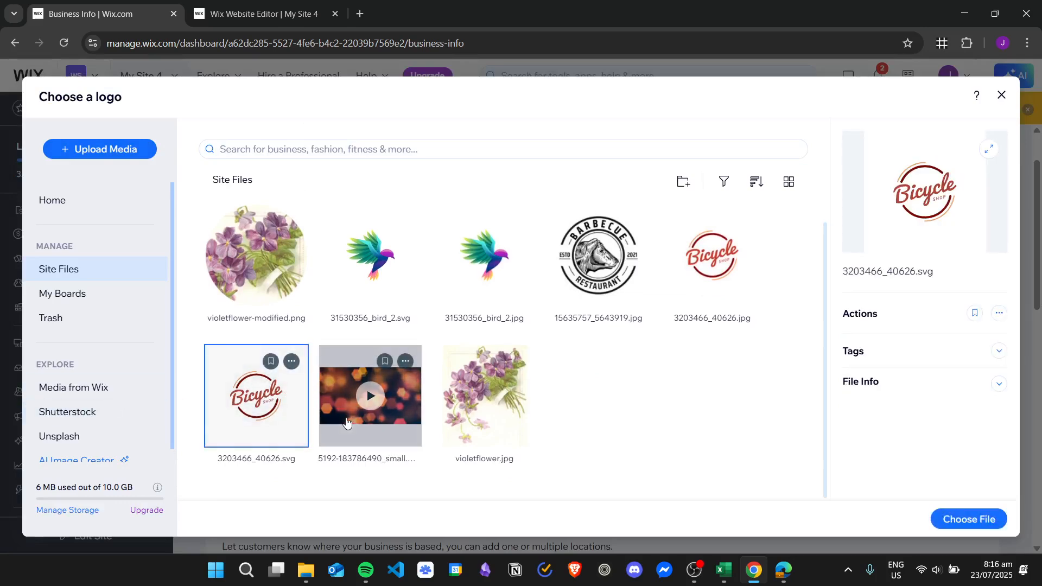
pyautogui.click(101, 149)
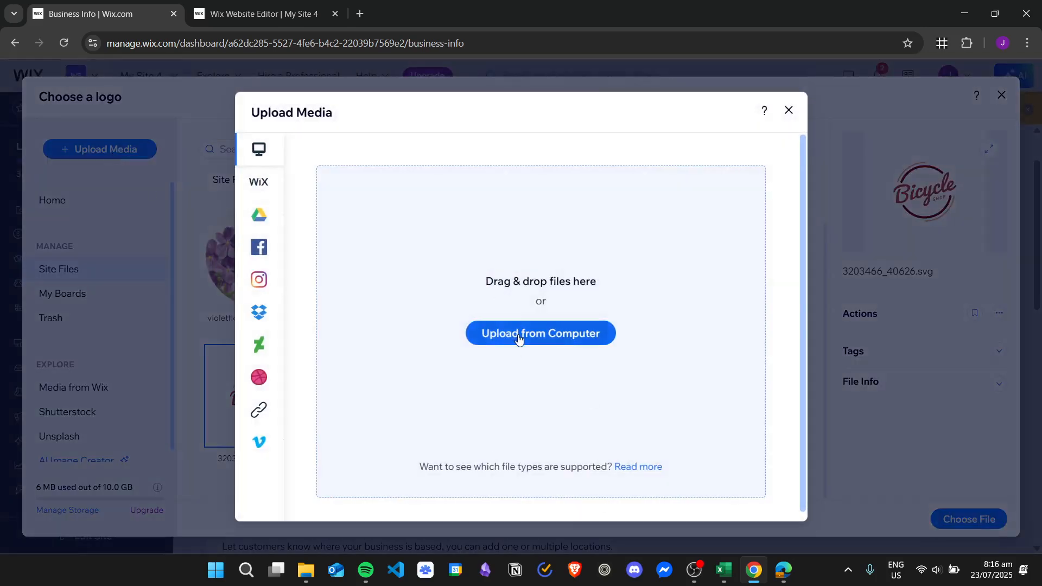
pyautogui.click(788, 112)
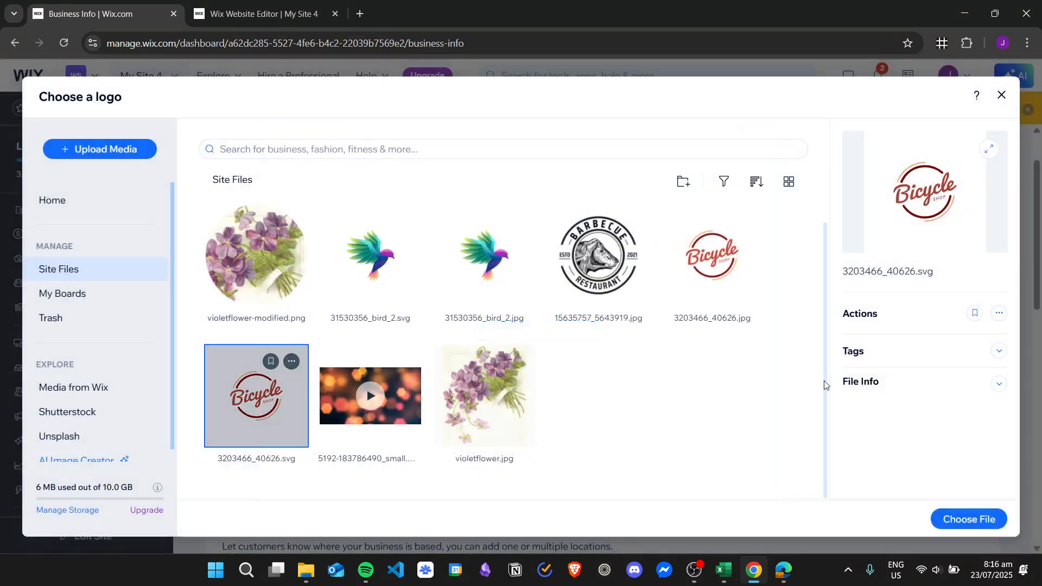
pyautogui.click(955, 519)
pyautogui.scroll(-1, 500, 319)
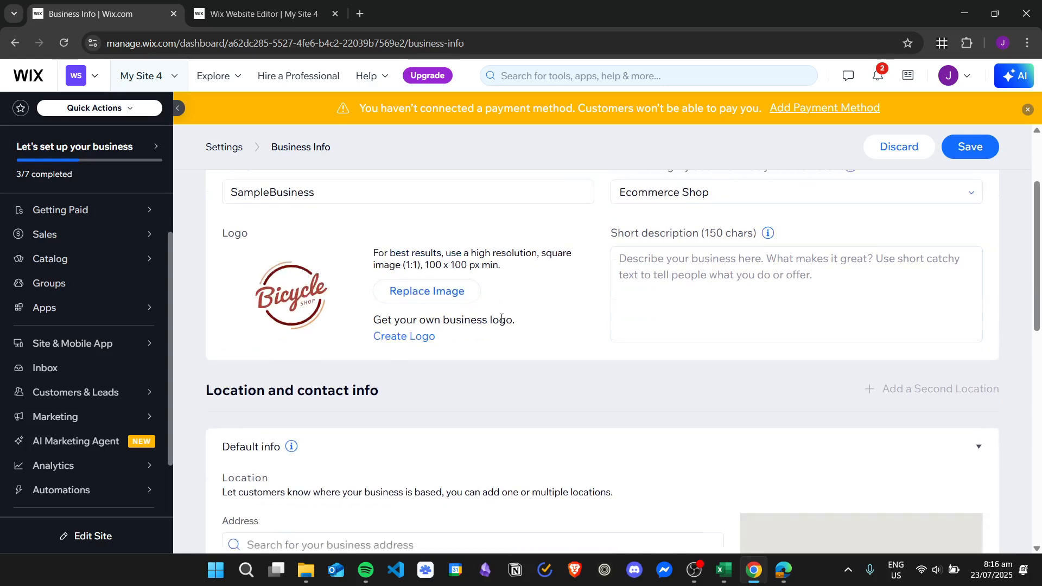
pyautogui.scroll(3, 504, 319)
# Try saving the business info, then scroll the form to find the flagged State and Location name fields.
pyautogui.click(988, 181)
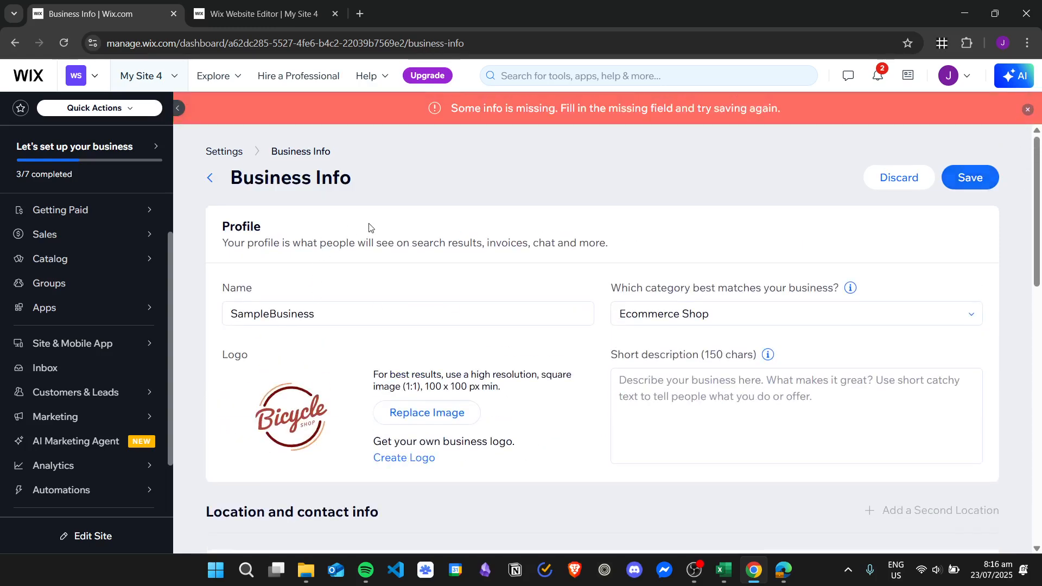
pyautogui.scroll(-1, 430, 286)
pyautogui.scroll(2, 635, 239)
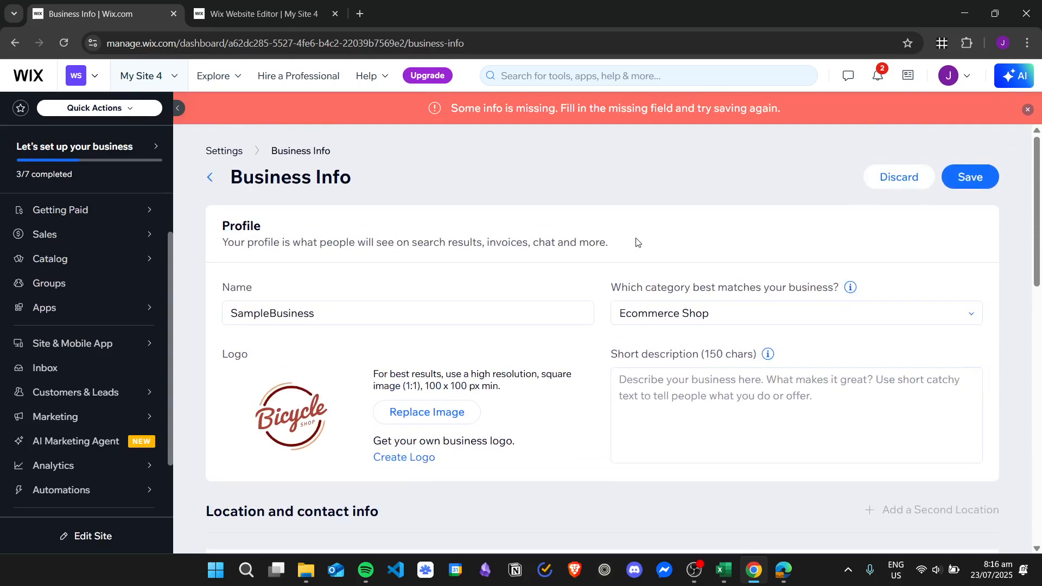
pyautogui.scroll(-2, 448, 213)
pyautogui.scroll(-12, 516, 221)
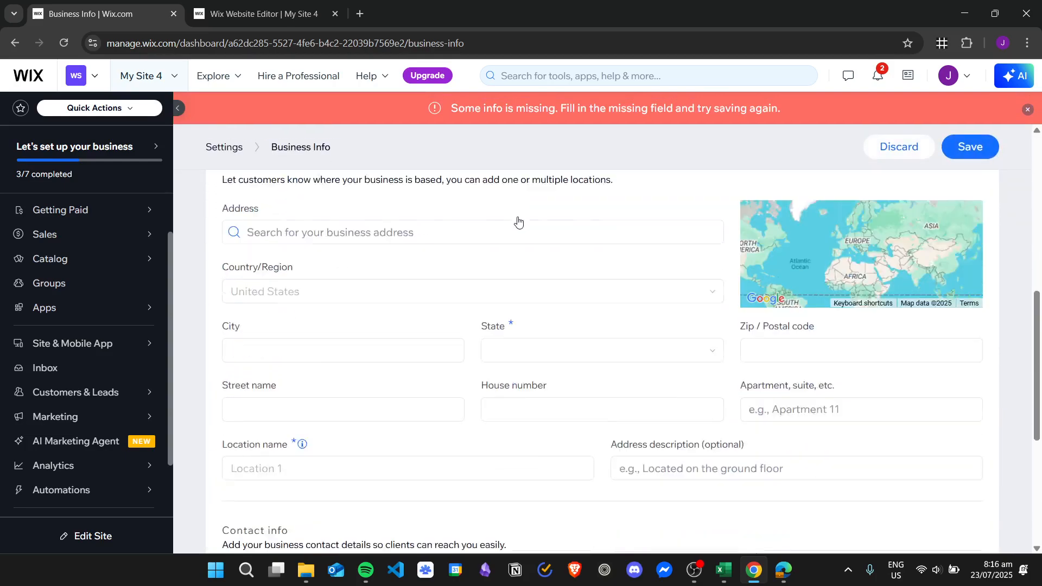
pyautogui.scroll(1, 652, 315)
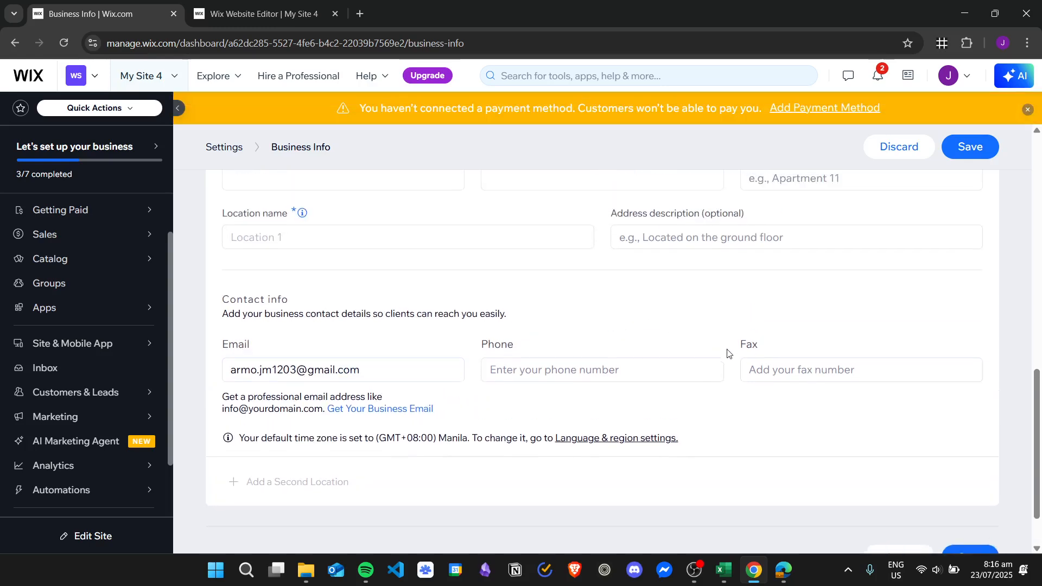
pyautogui.scroll(-1, 868, 429)
# Retry saving the business info, which is still rejected for missing information.
pyautogui.scroll(7, 733, 335)
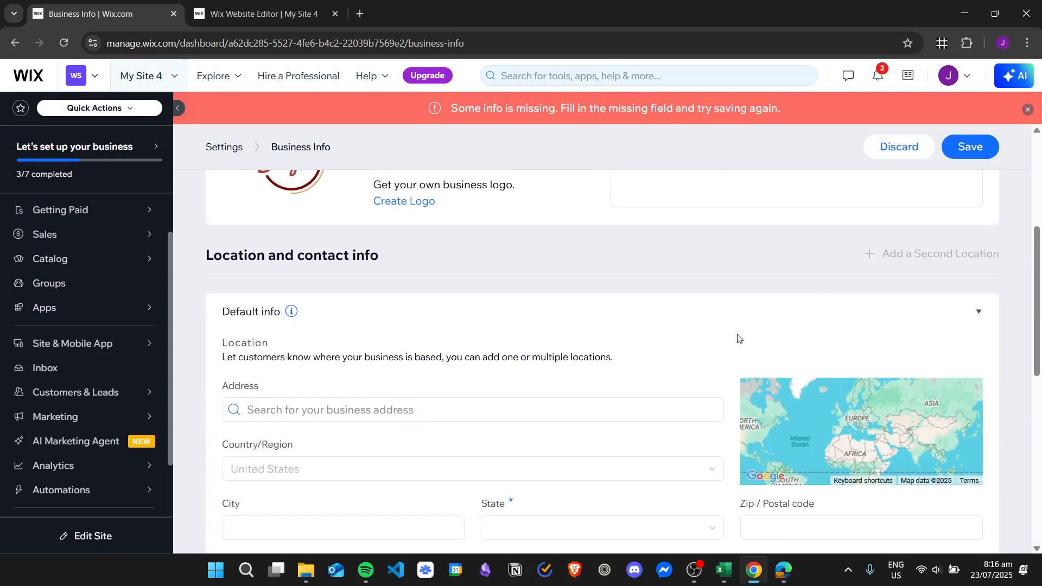
pyautogui.scroll(5, 739, 338)
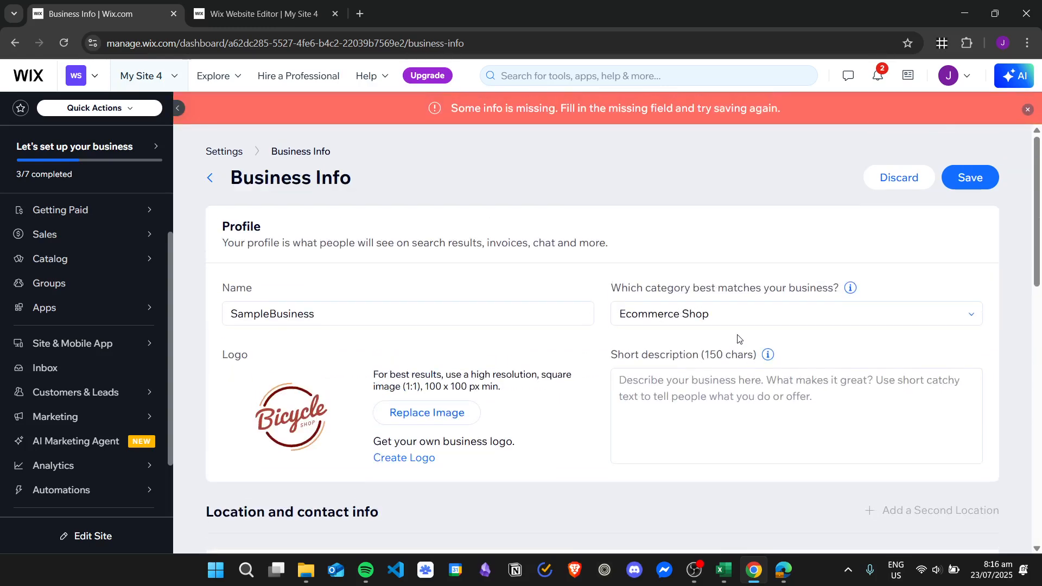
pyautogui.click(967, 179)
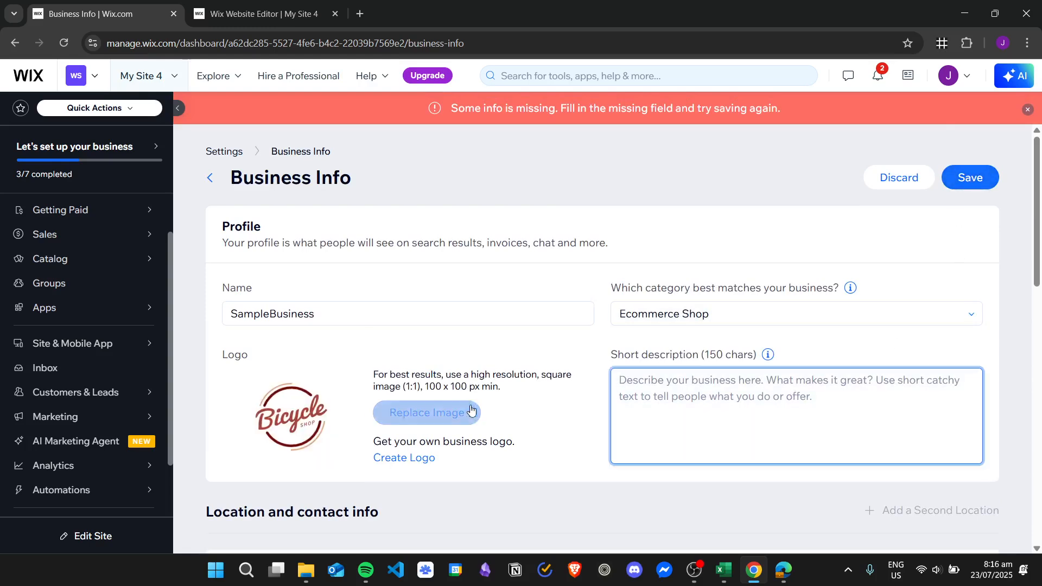
# Replace the business logo with the Bicycle image 3203466_40626.jpg and try saving again.
pyautogui.click(434, 412)
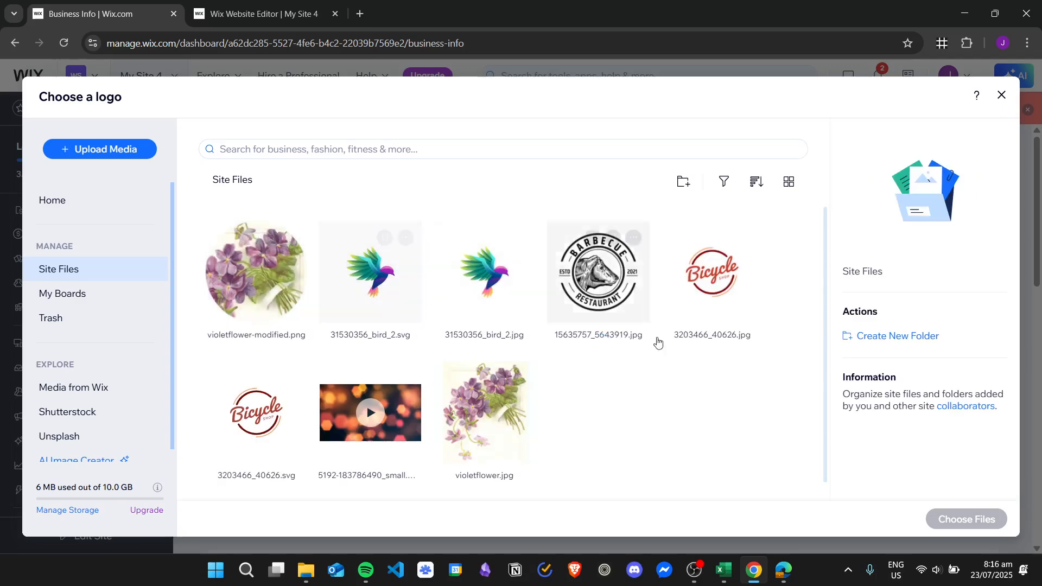
pyautogui.click(717, 304)
pyautogui.click(970, 516)
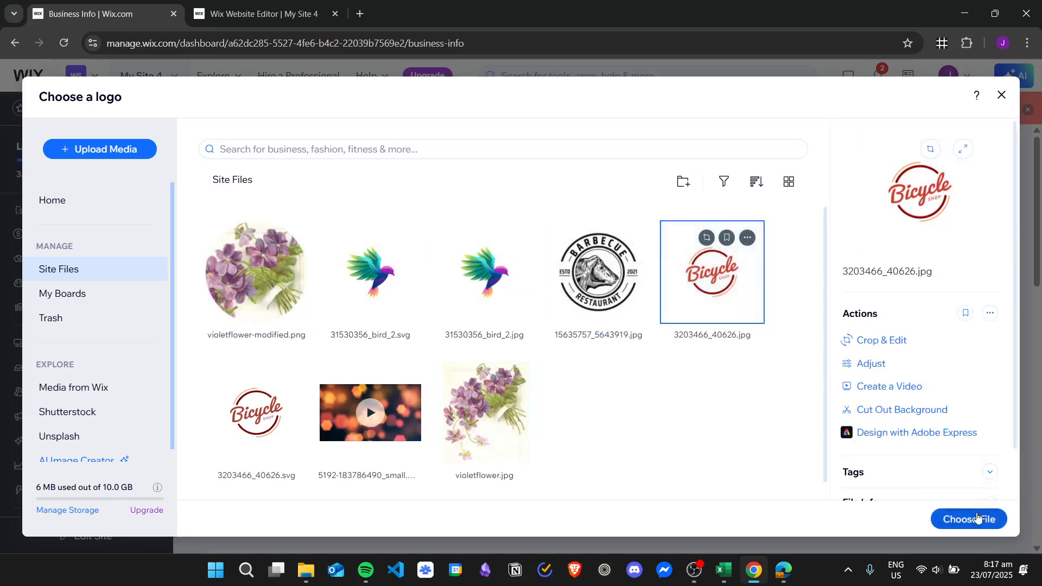
pyautogui.click(970, 180)
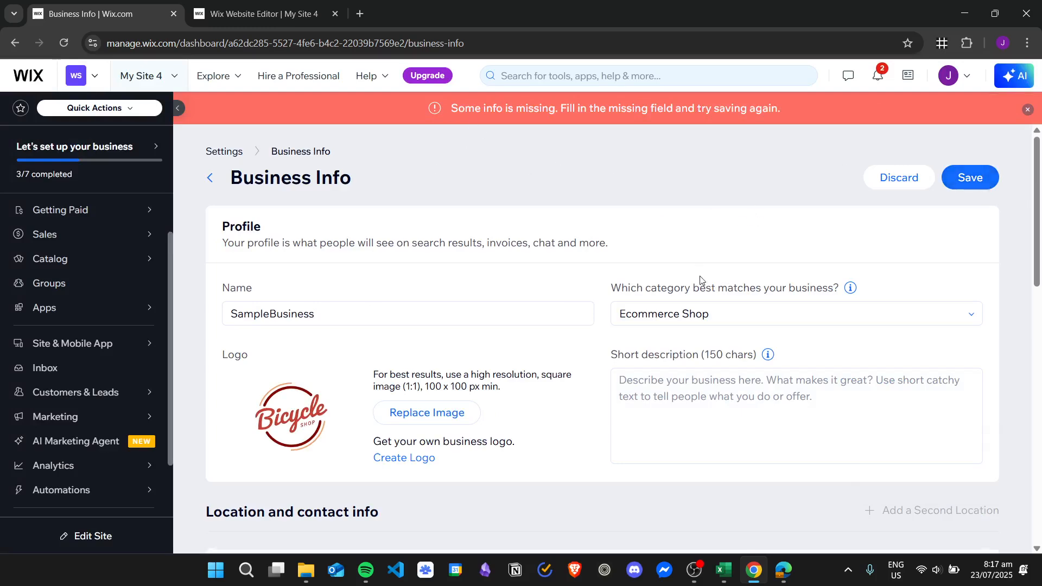
pyautogui.scroll(-6, 700, 280)
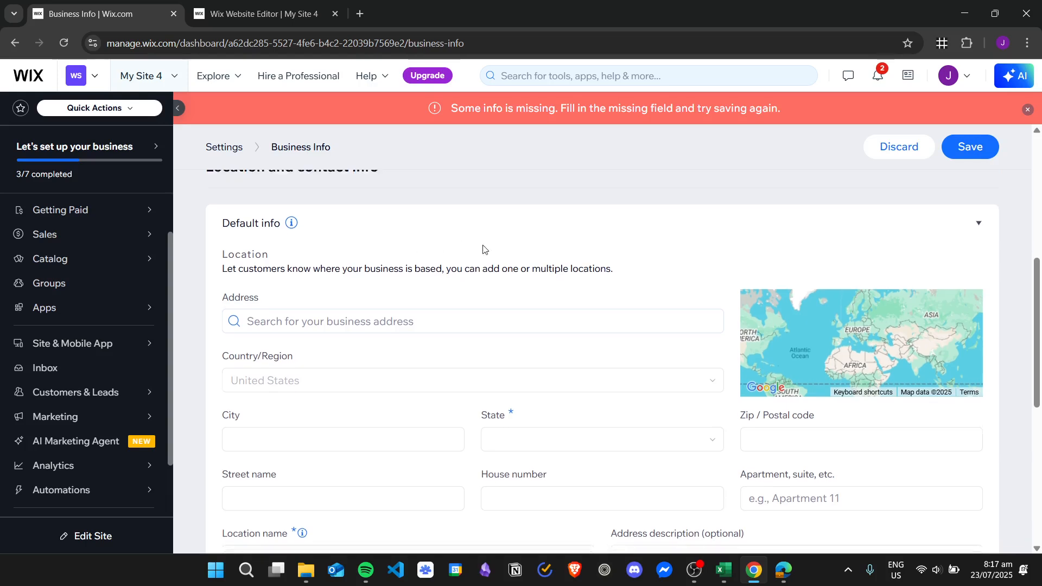
pyautogui.scroll(-3, 485, 249)
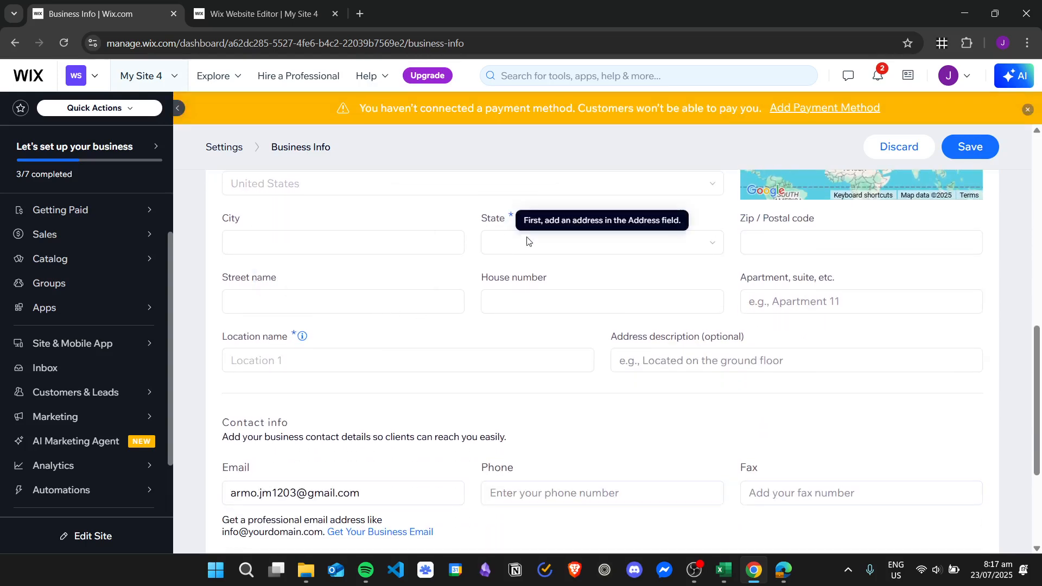
pyautogui.scroll(1, 531, 251)
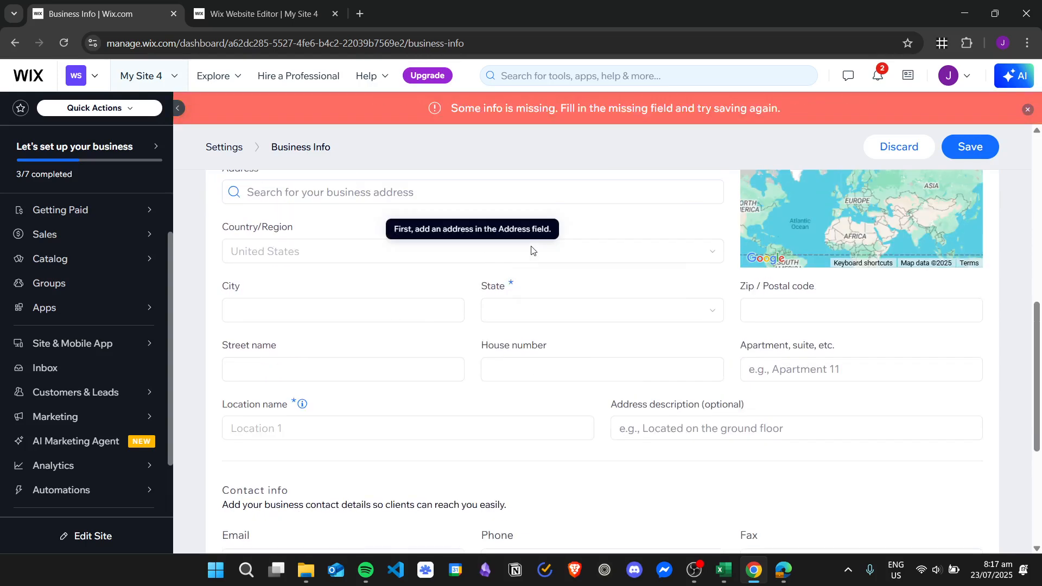
pyautogui.scroll(1, 288, 337)
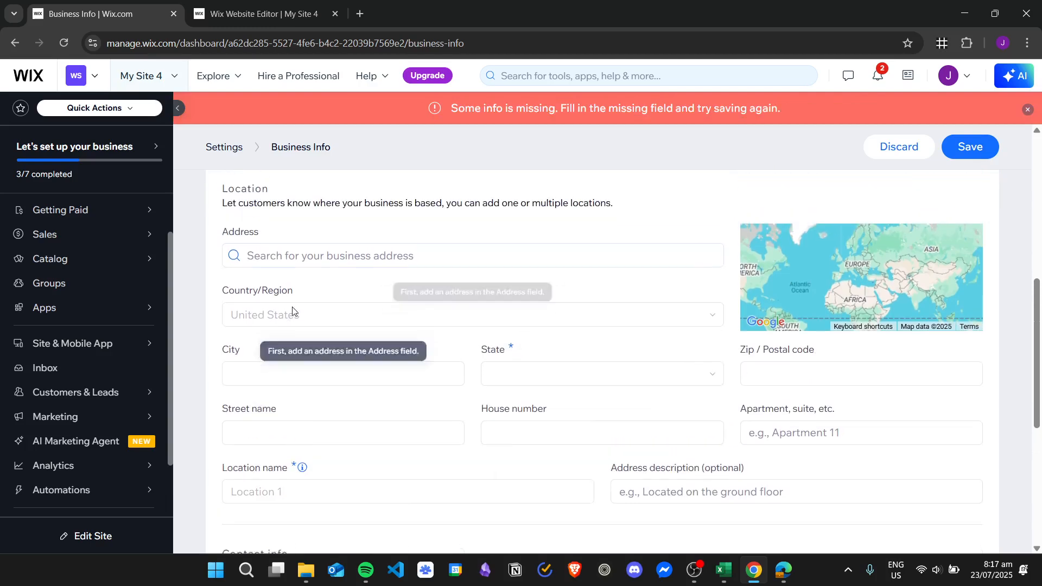
pyautogui.scroll(-5, 223, 255)
pyautogui.scroll(2, 223, 288)
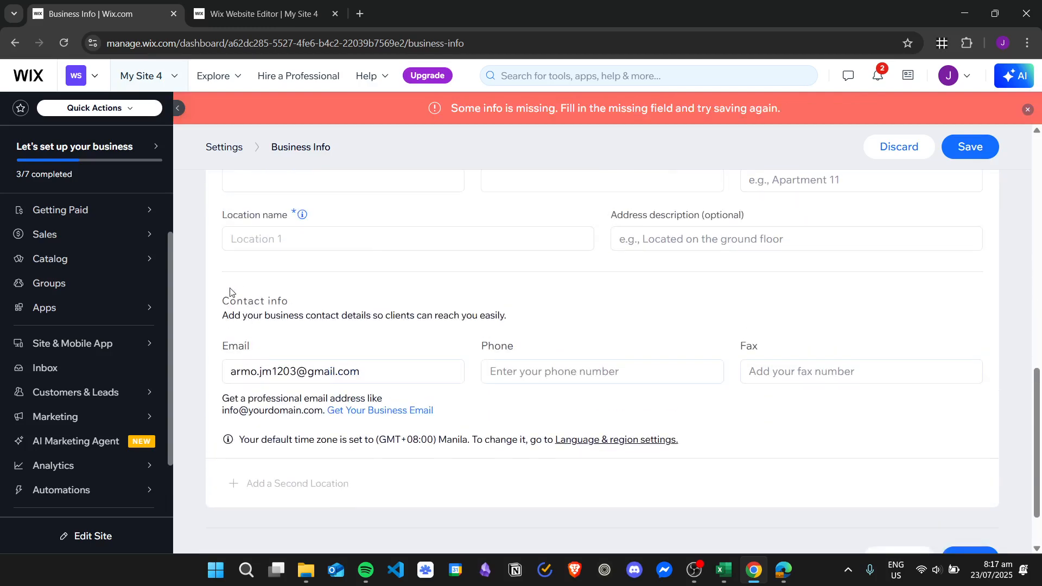
pyautogui.scroll(2, 326, 304)
pyautogui.scroll(1, 385, 280)
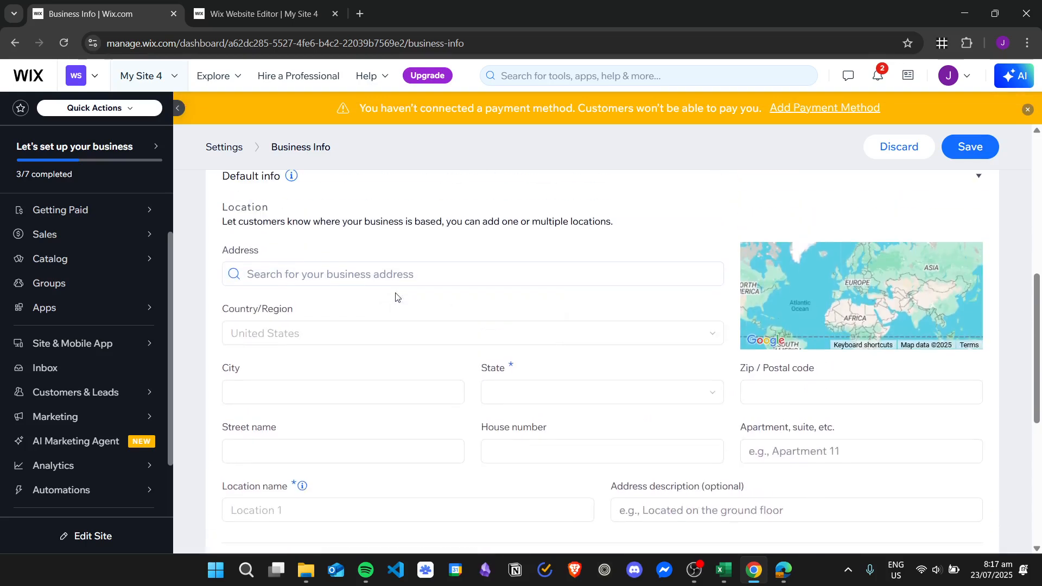
# Set the business address to New York, NY, USA.
pyautogui.click(338, 265)
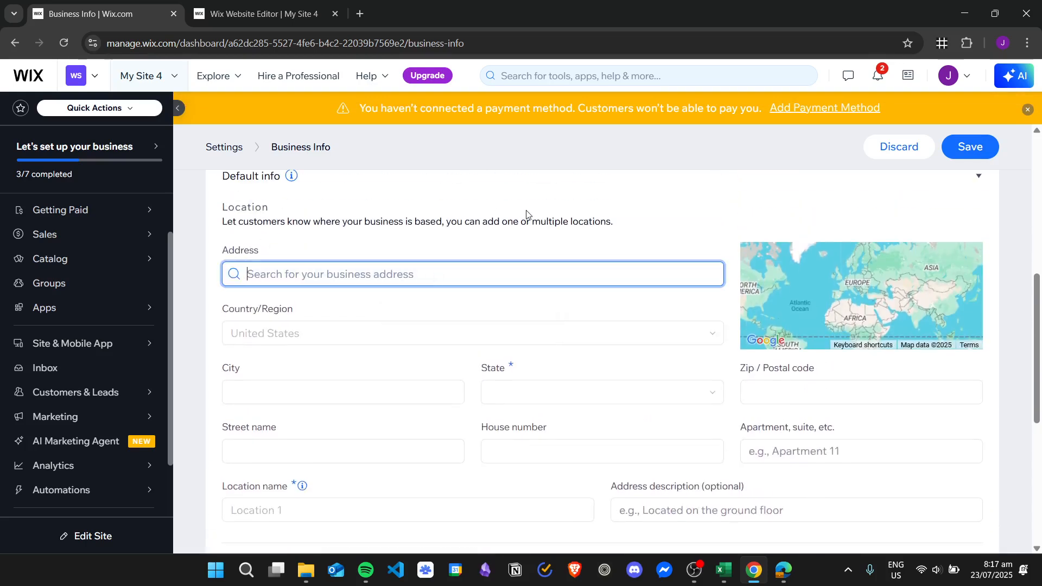
pyautogui.write('New York')
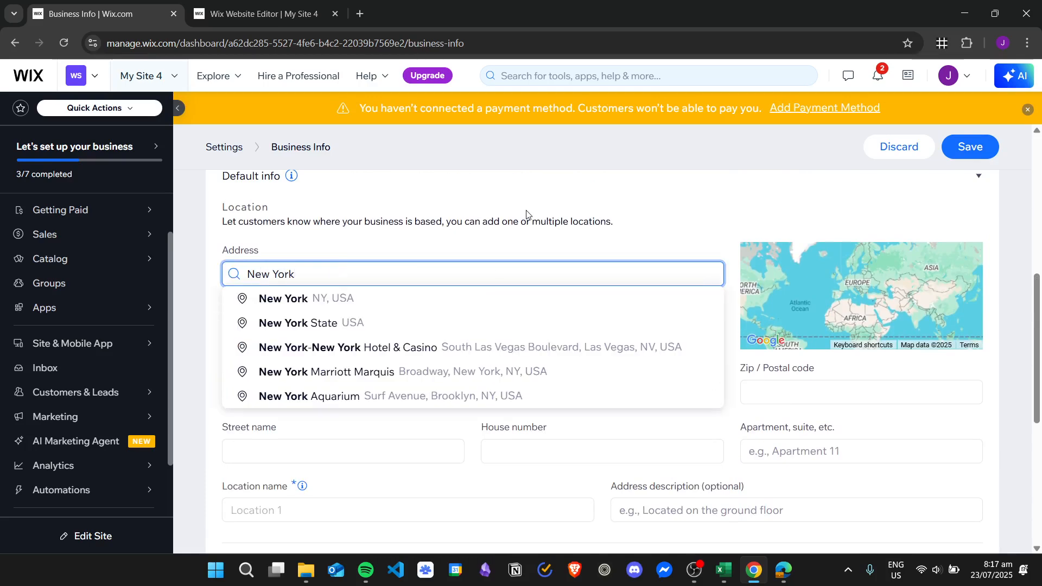
pyautogui.click(381, 301)
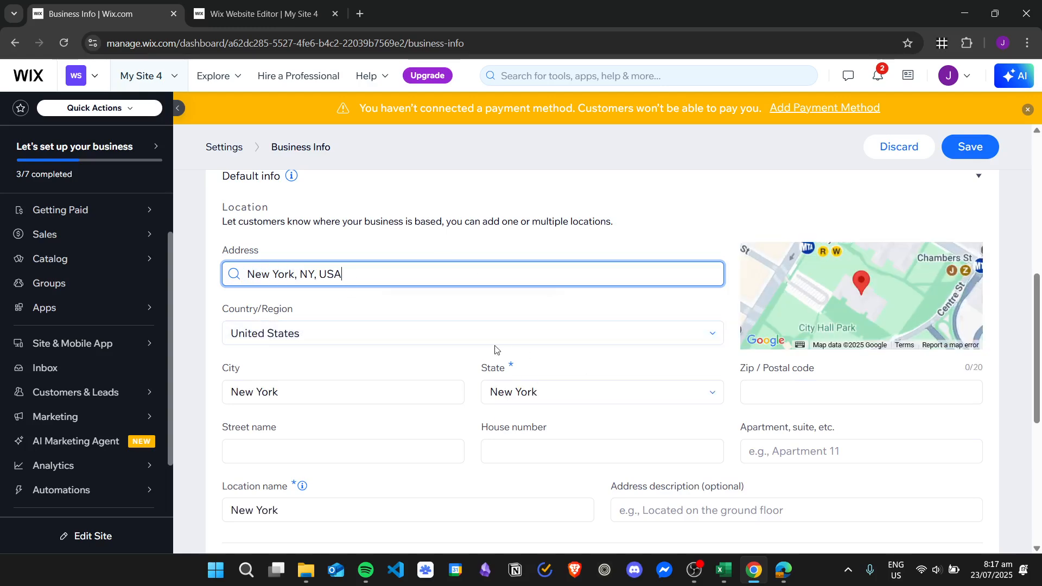
# Save the Business Info page with the completed country, city, state and location name.
pyautogui.scroll(-5, 495, 349)
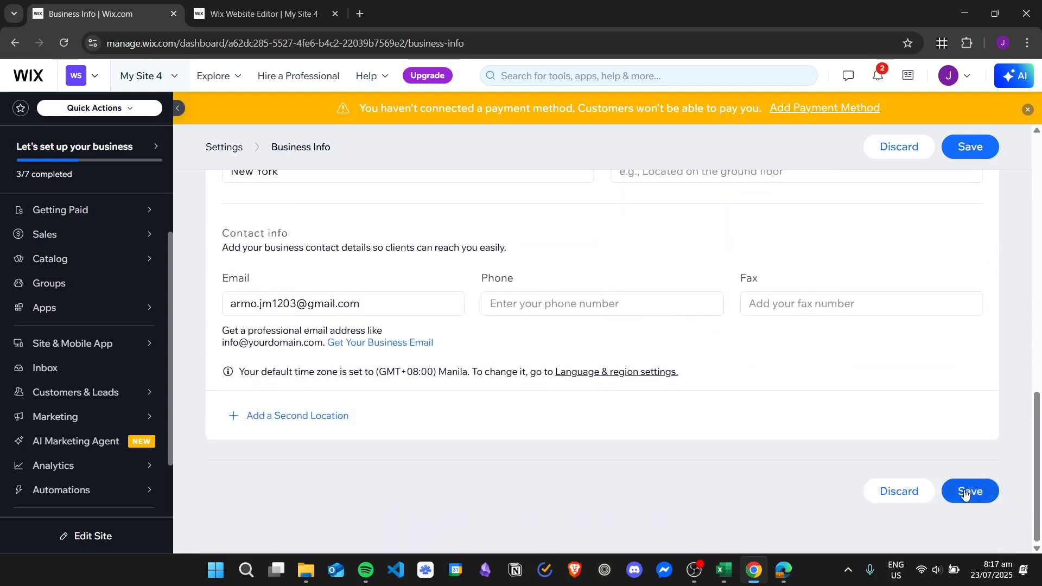
pyautogui.click(969, 491)
pyautogui.scroll(10, 585, 327)
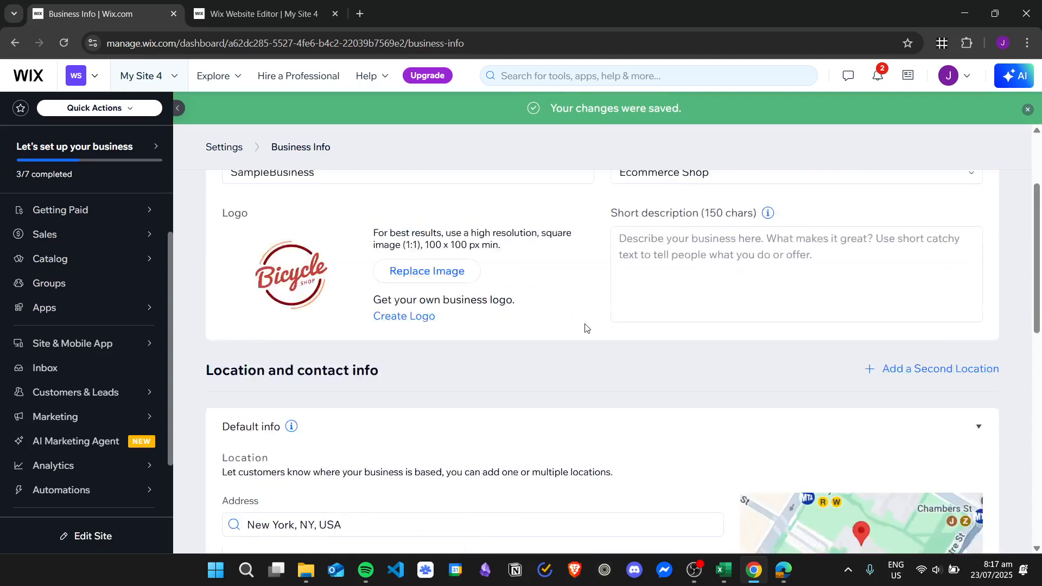
pyautogui.scroll(1, 570, 320)
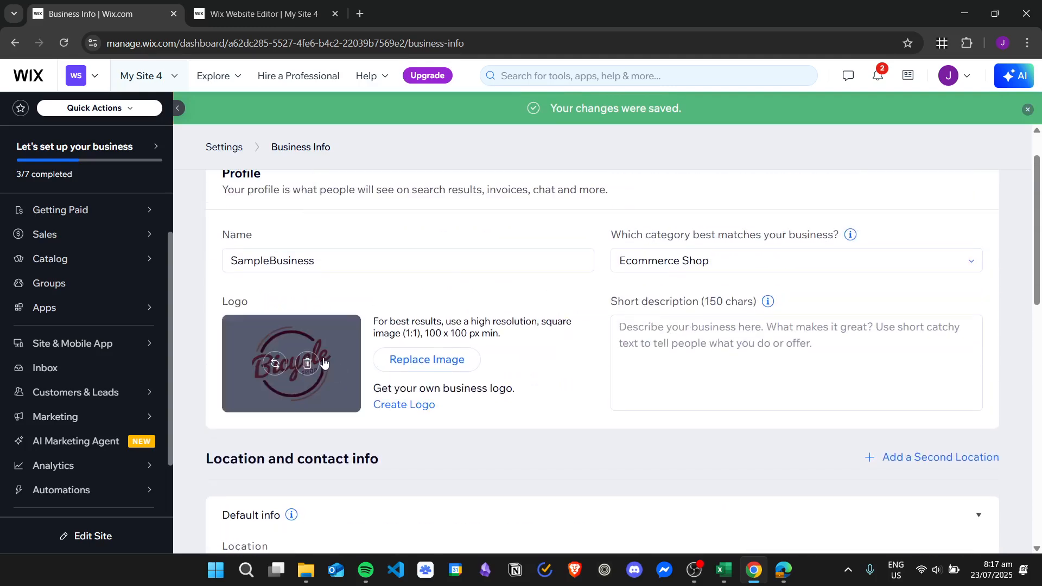
pyautogui.scroll(-6, 341, 350)
pyautogui.scroll(-3, 415, 363)
pyautogui.scroll(10, 428, 349)
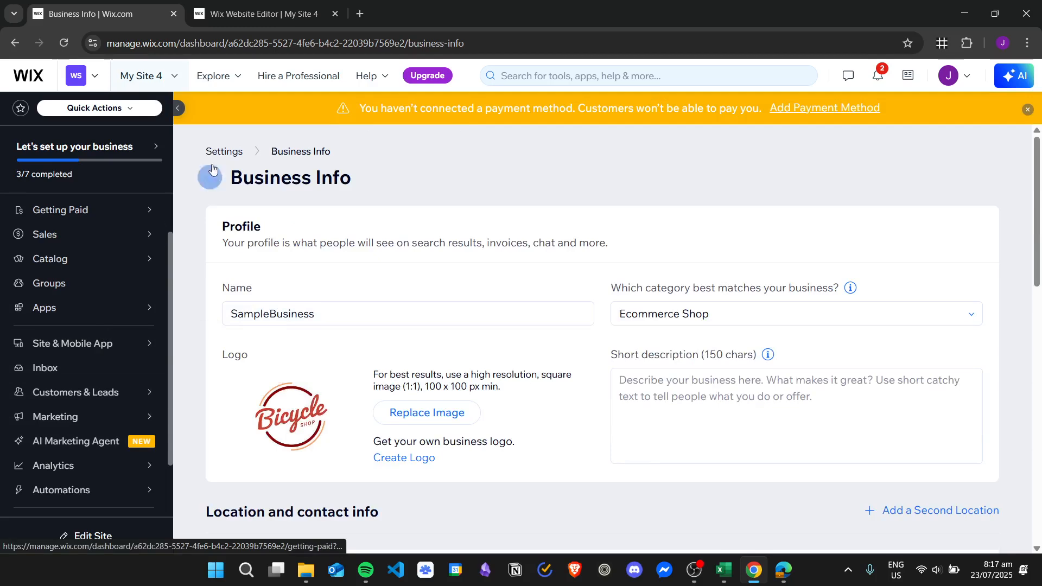
# Return to Settings and open the Invoices tab under Getting paid.
pyautogui.click(232, 160)
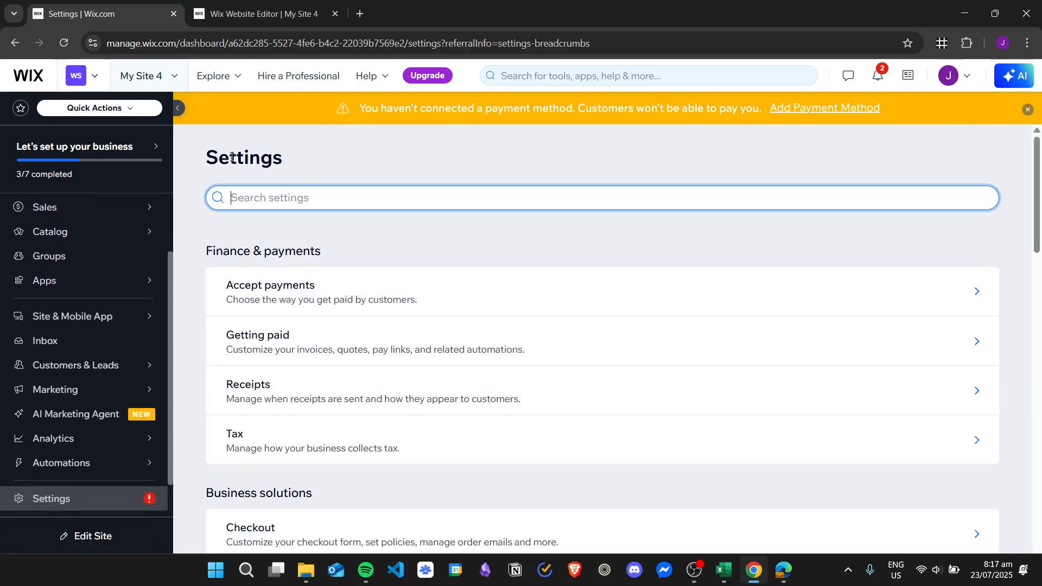
pyautogui.click(373, 345)
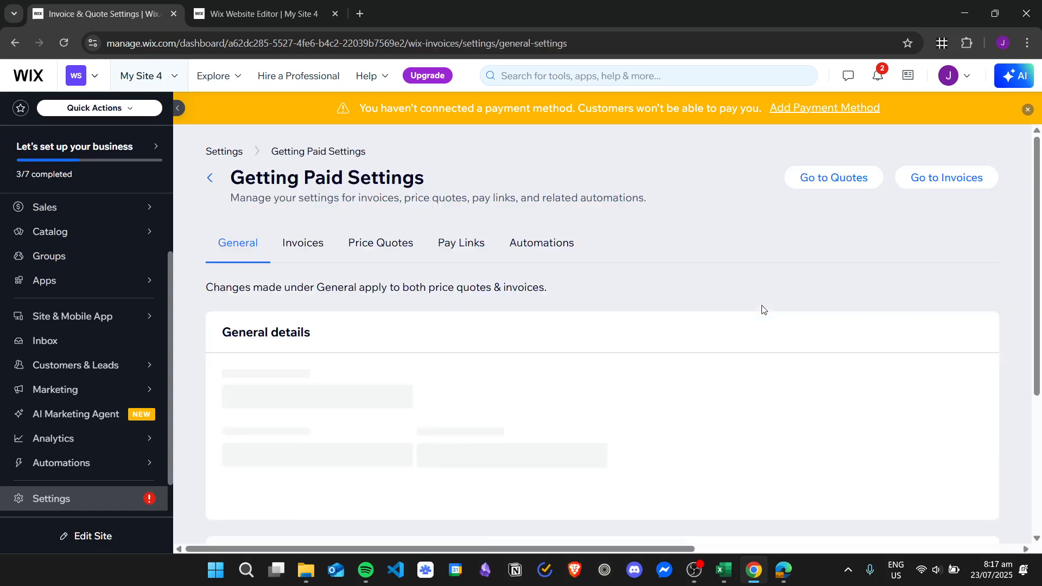
pyautogui.click(302, 242)
pyautogui.scroll(-3, 675, 308)
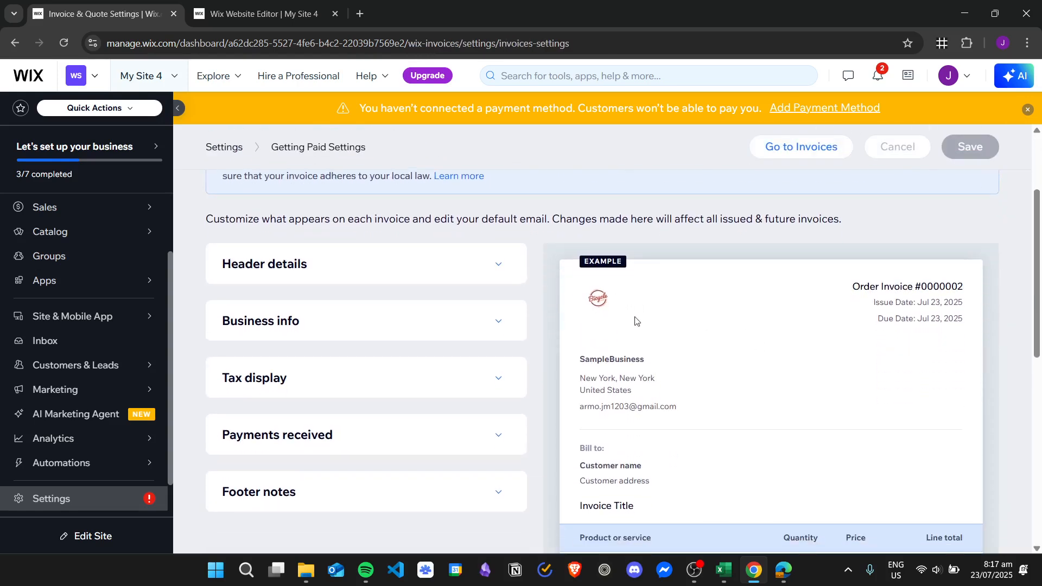
pyautogui.scroll(-1, 635, 321)
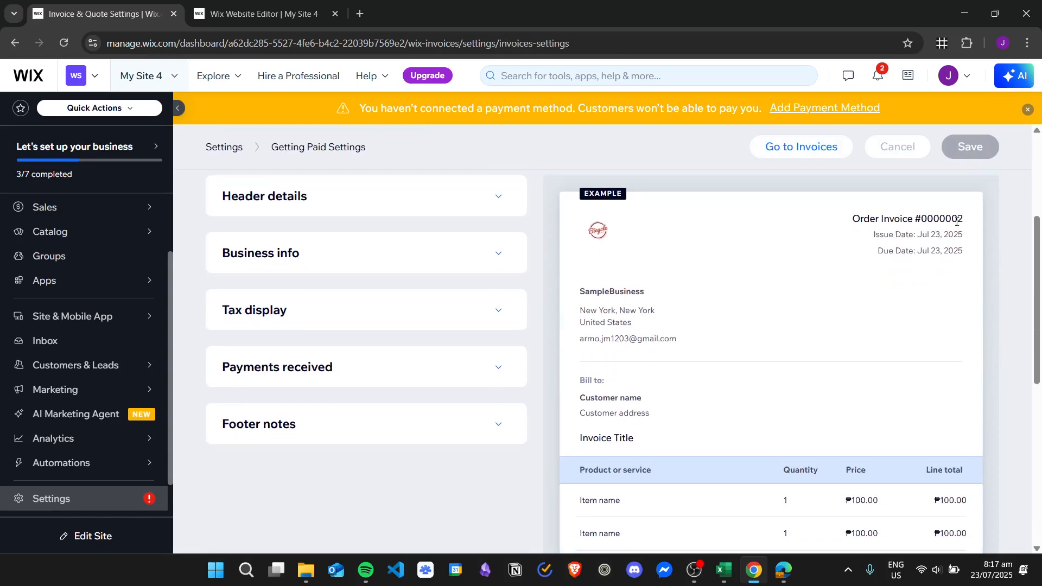
# Expand Header details and review the document name, logo and header fields.
pyautogui.click(419, 215)
pyautogui.scroll(-1, 339, 320)
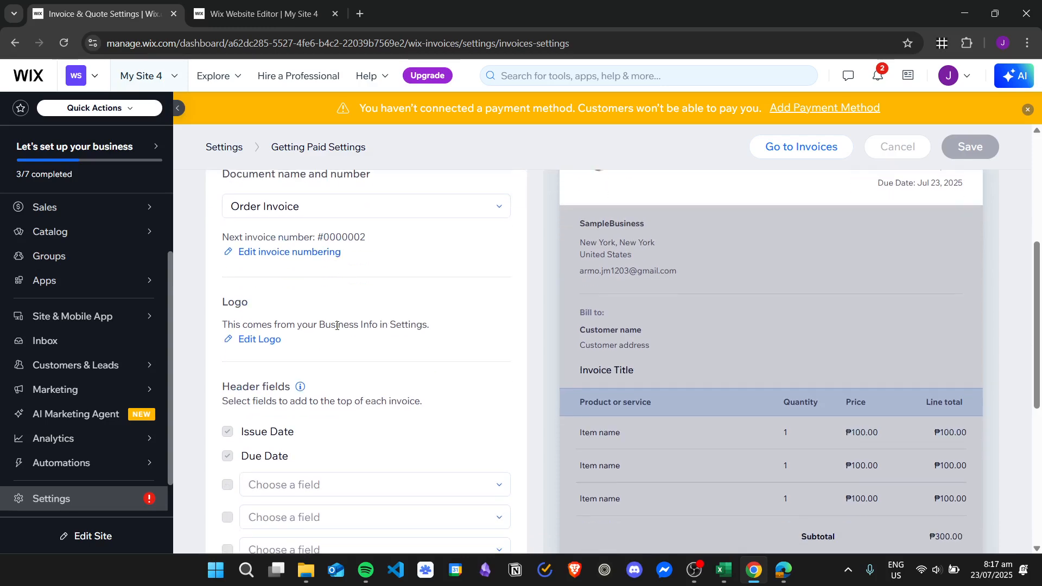
pyautogui.scroll(1, 346, 211)
pyautogui.scroll(-2, 329, 302)
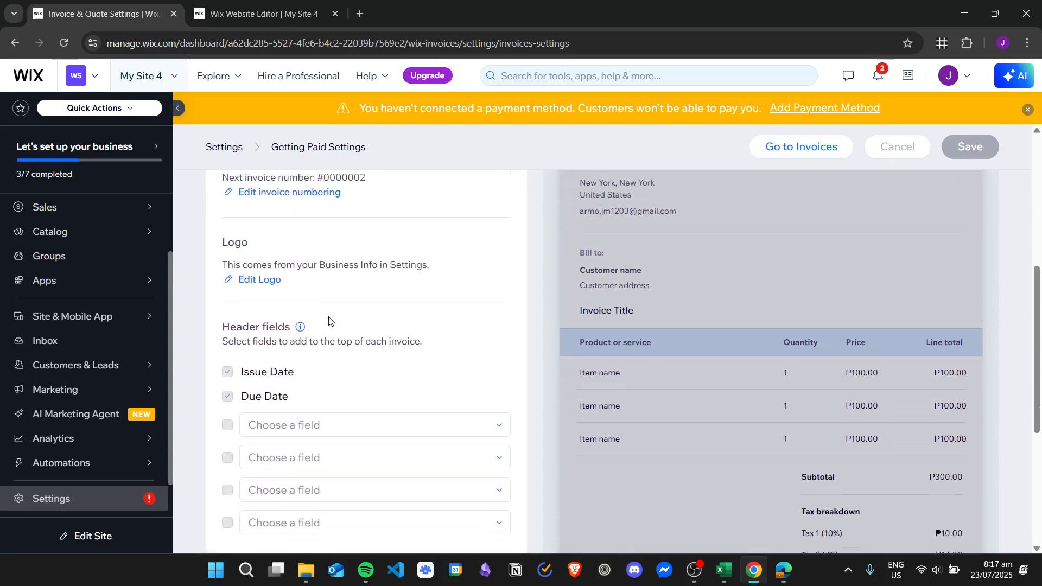
pyautogui.scroll(1, 313, 401)
pyautogui.scroll(-1, 336, 417)
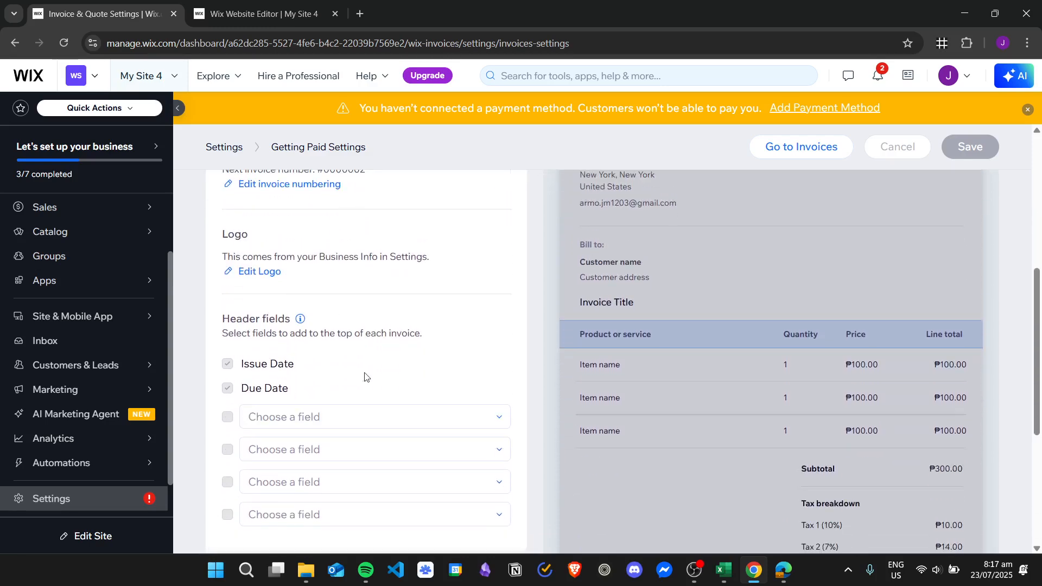
pyautogui.scroll(3, 380, 377)
pyautogui.scroll(-3, 395, 407)
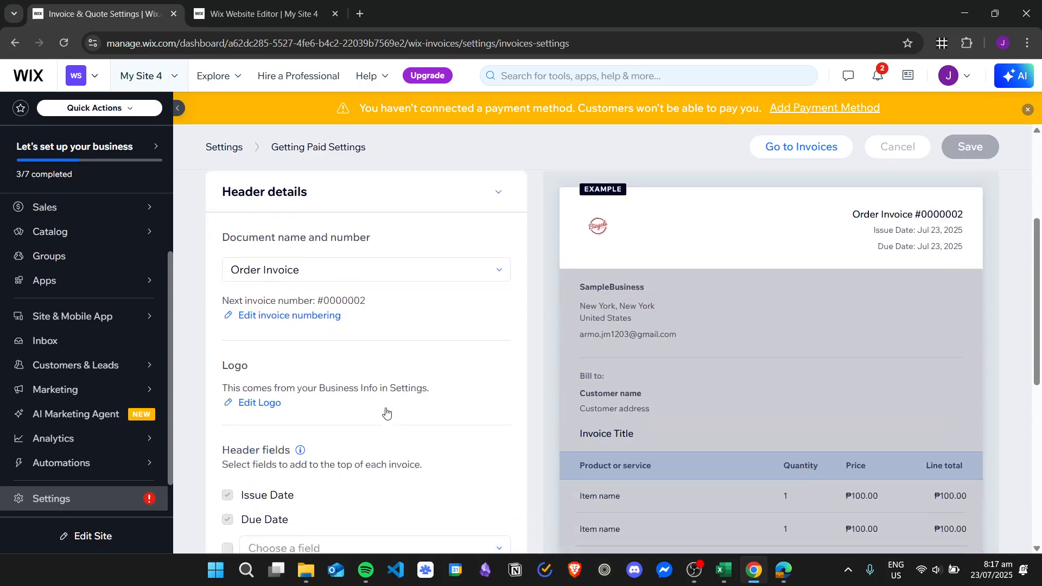
pyautogui.scroll(-1, 324, 349)
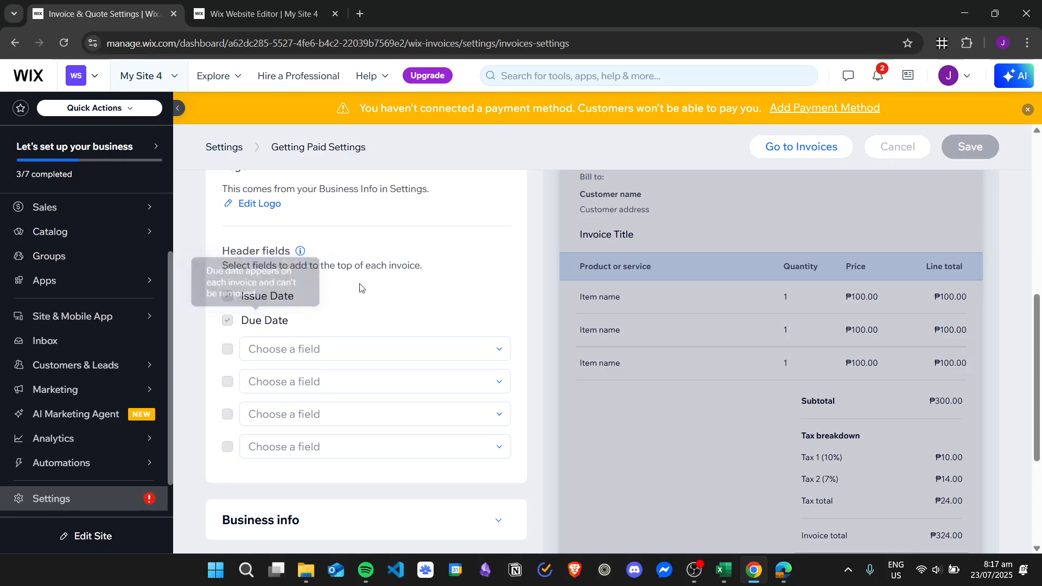
pyautogui.scroll(2, 483, 325)
pyautogui.scroll(-1, 363, 420)
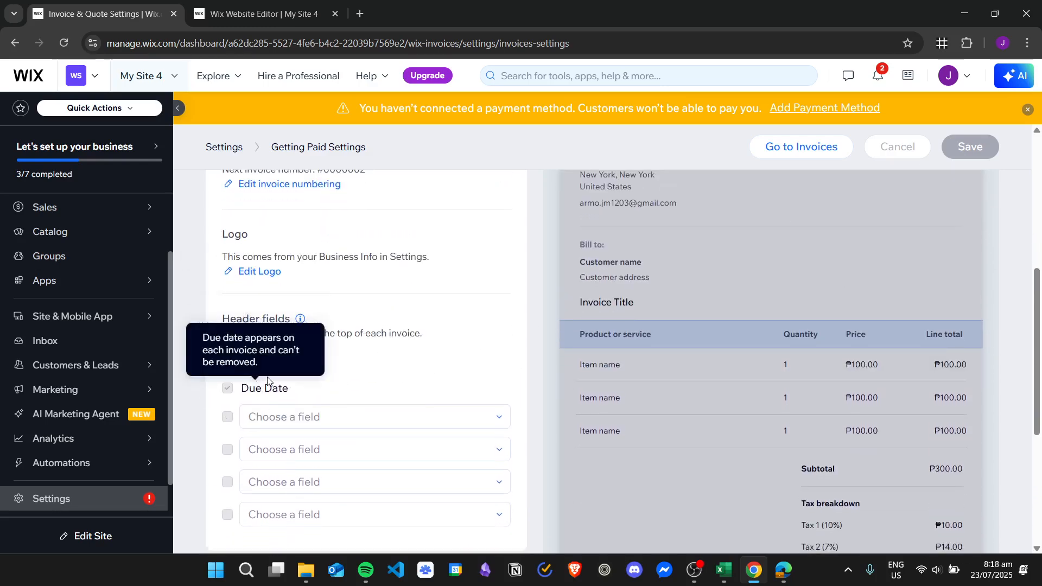
pyautogui.scroll(2, 712, 354)
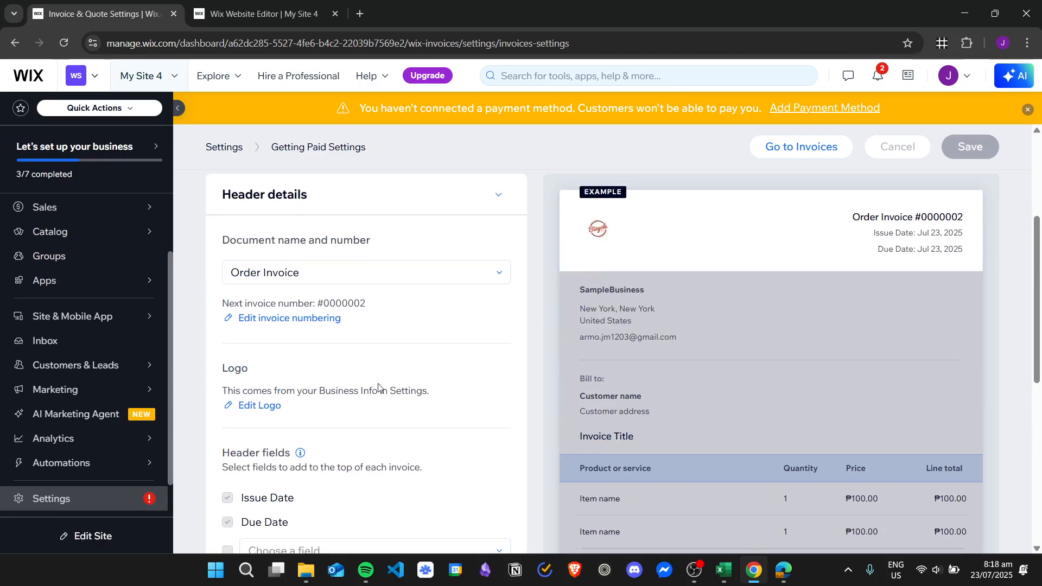
pyautogui.scroll(-1, 304, 390)
pyautogui.scroll(2, 231, 399)
pyautogui.scroll(-3, 230, 399)
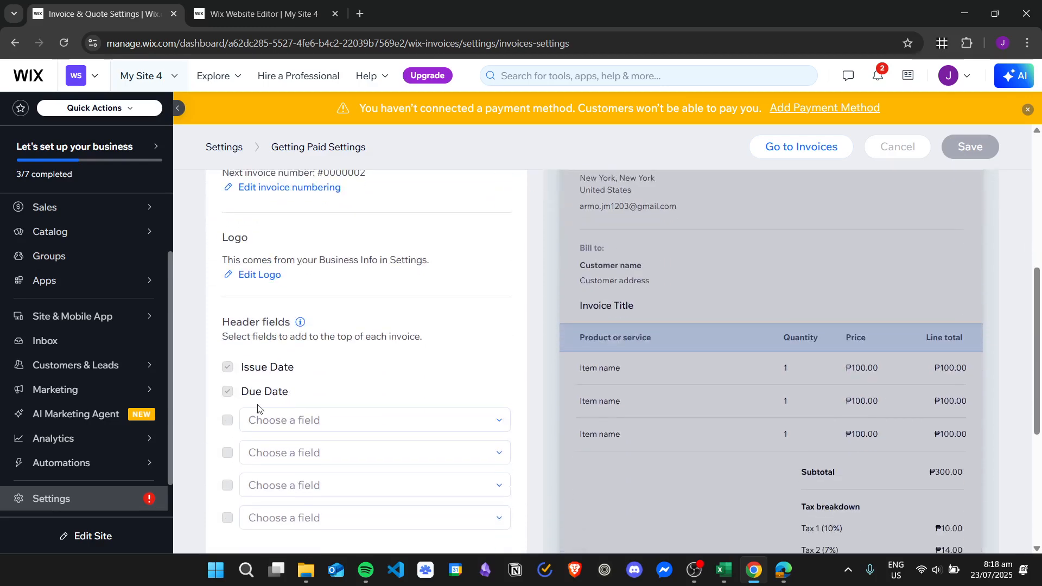
# Add Tracking number and Reference number as the two extra invoice header fields.
pyautogui.click(343, 419)
pyautogui.scroll(-1, 474, 332)
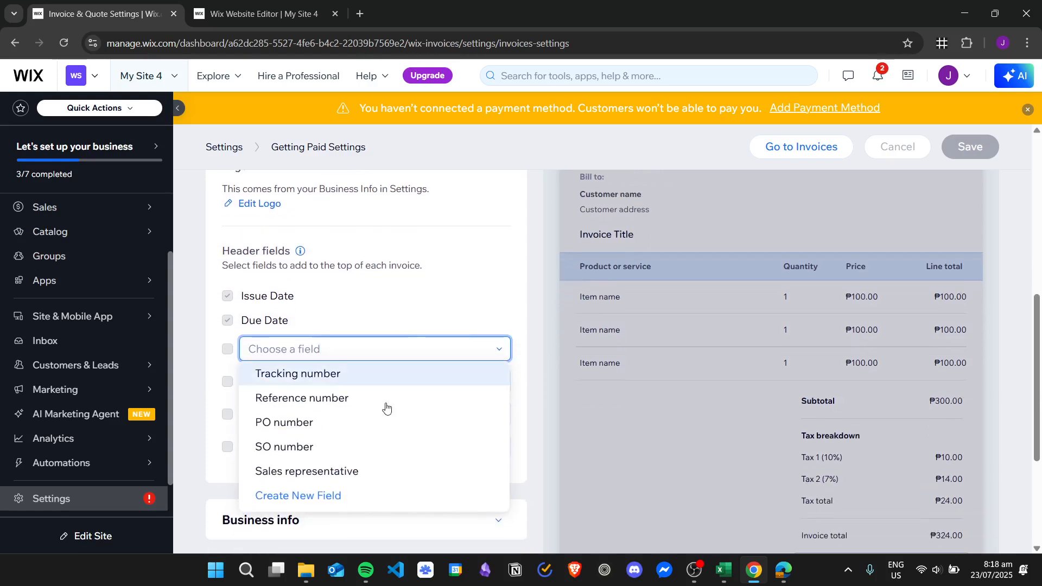
pyautogui.click(344, 383)
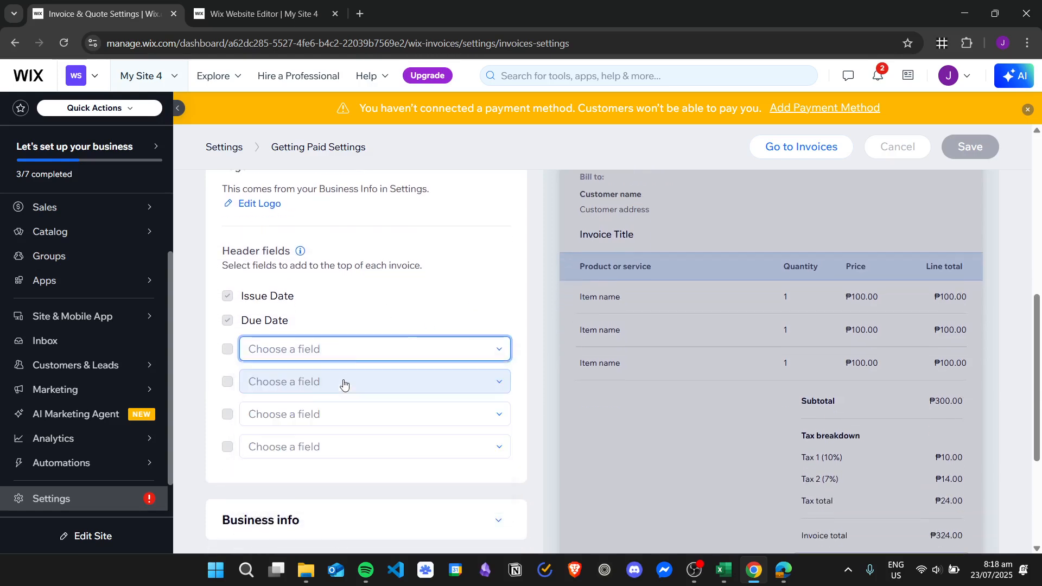
pyautogui.click(349, 382)
pyautogui.click(338, 439)
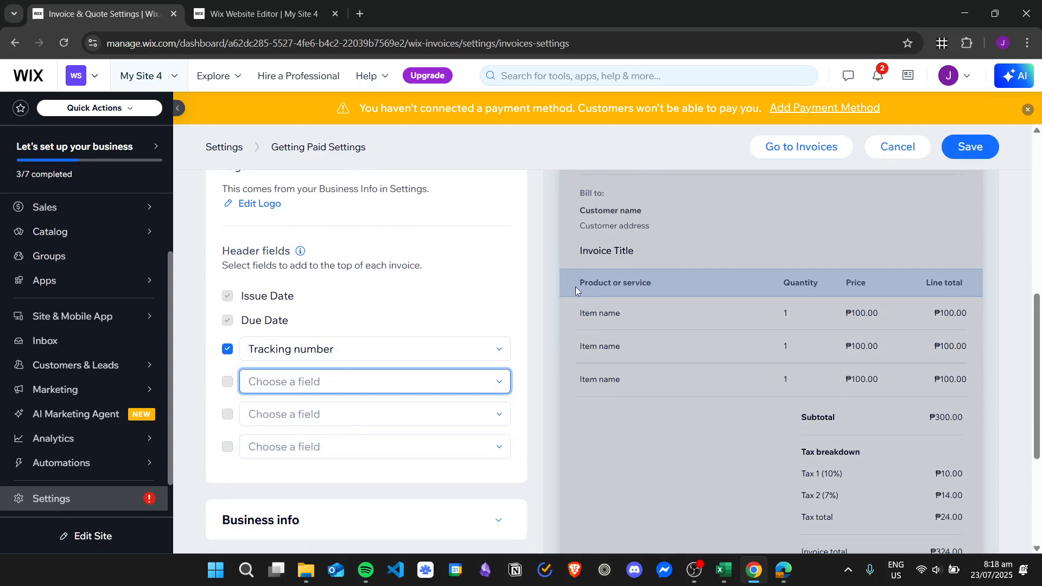
pyautogui.scroll(4, 481, 323)
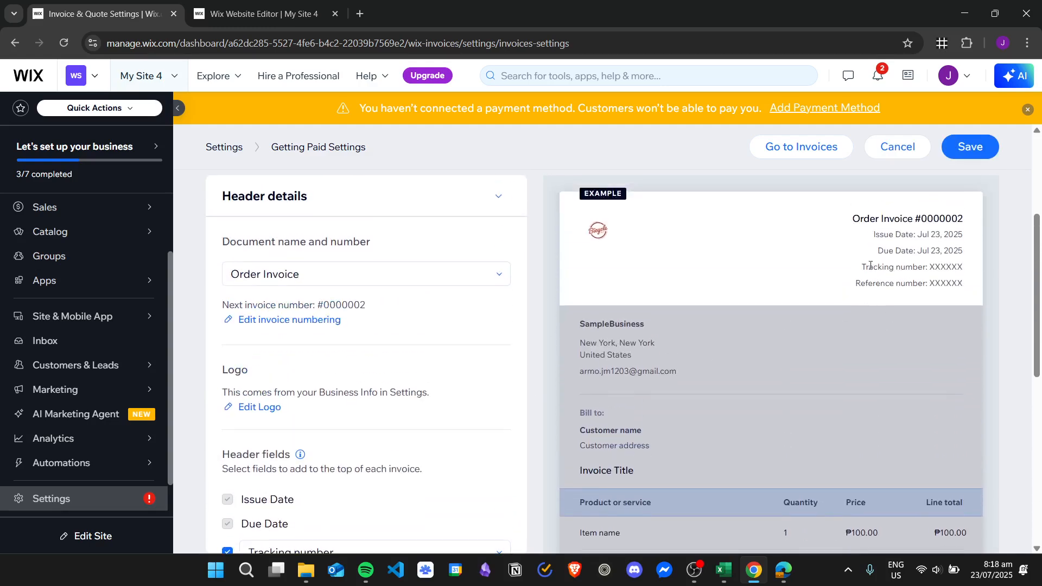
pyautogui.moveTo(866, 269); pyautogui.dragTo(543, 321)
pyautogui.scroll(-3, 543, 321)
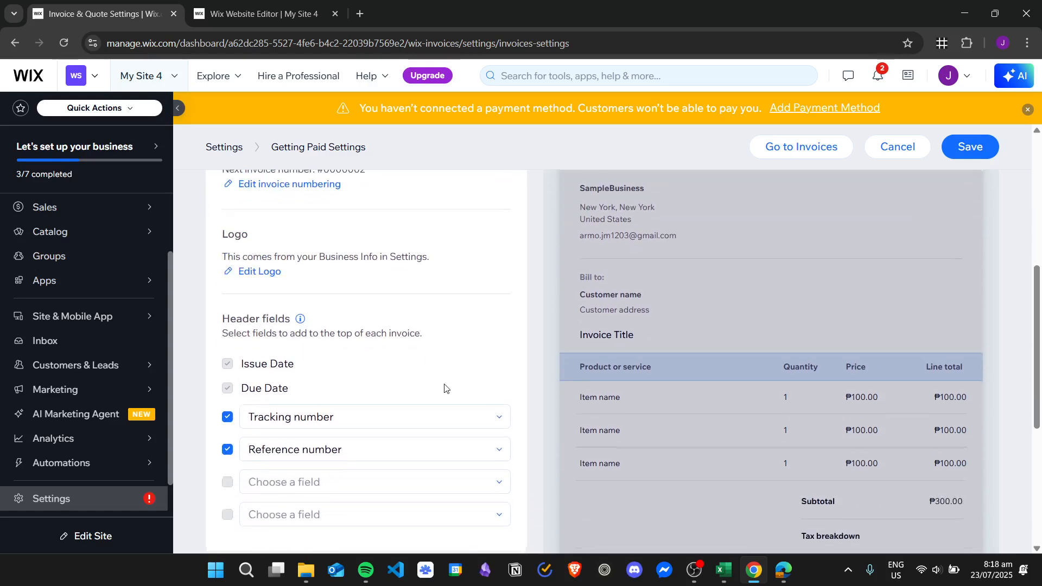
pyautogui.scroll(-3, 532, 342)
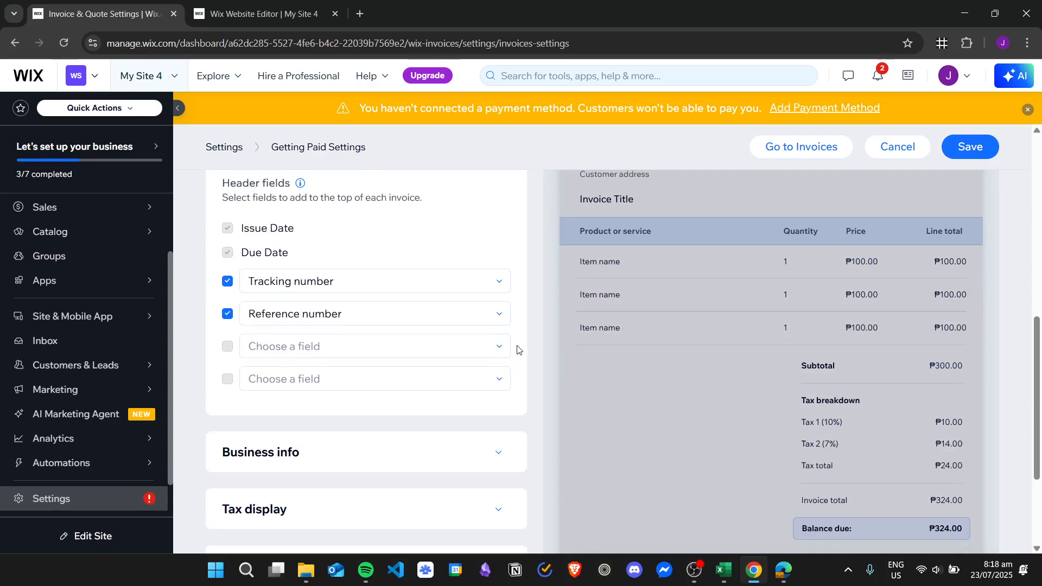
pyautogui.scroll(5, 519, 348)
pyautogui.click(480, 196)
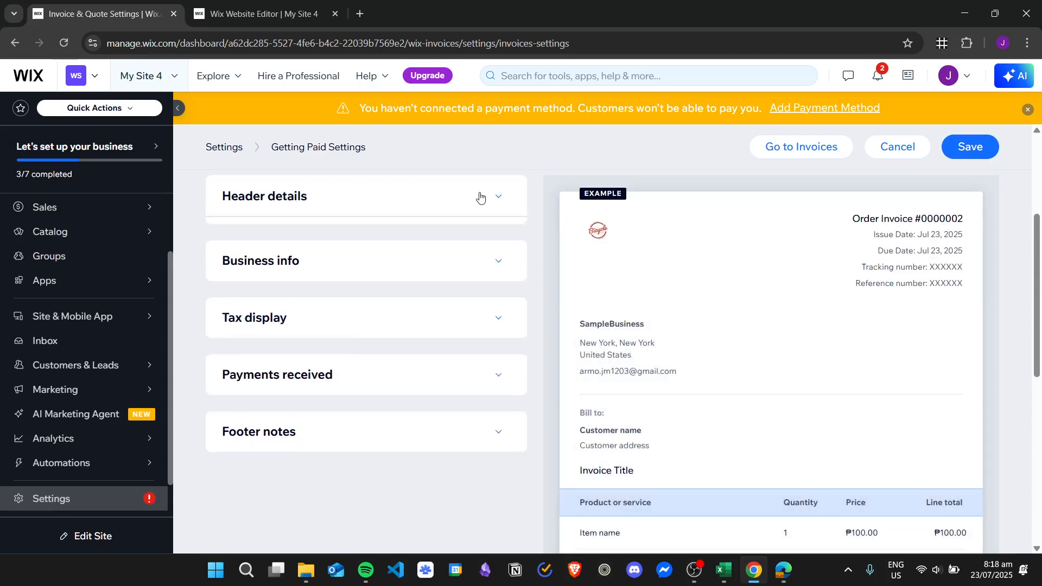
# Expand the Business info section and read its note about extra business details.
pyautogui.click(412, 255)
pyautogui.scroll(-1, 424, 292)
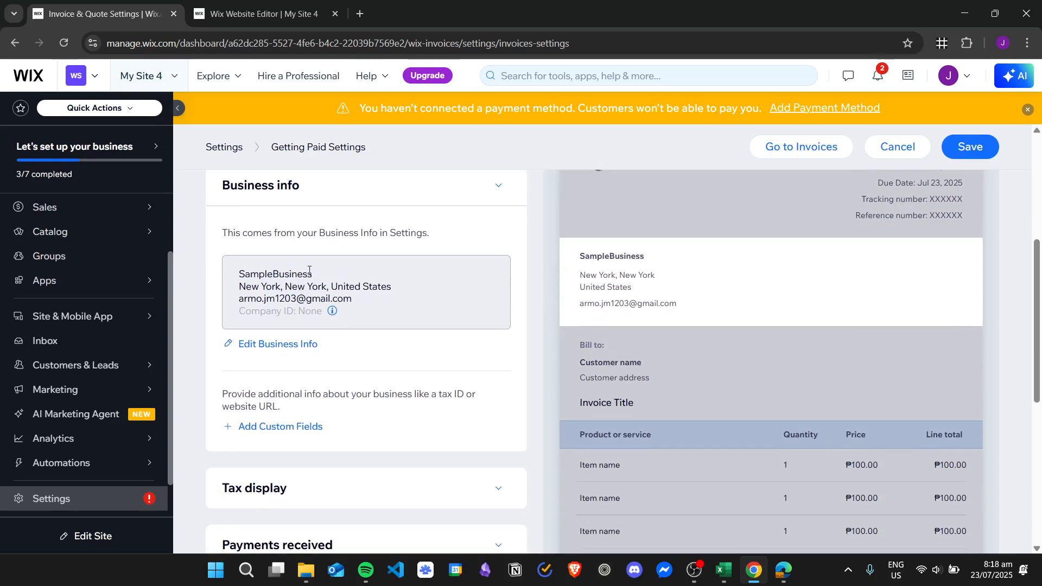
pyautogui.moveTo(309, 270); pyautogui.dragTo(238, 272)
pyautogui.click(333, 272)
pyautogui.moveTo(302, 273); pyautogui.dragTo(215, 263)
pyautogui.click(604, 262)
pyautogui.scroll(-1, 391, 293)
pyautogui.scroll(1, 326, 380)
pyautogui.moveTo(242, 393); pyautogui.dragTo(467, 395)
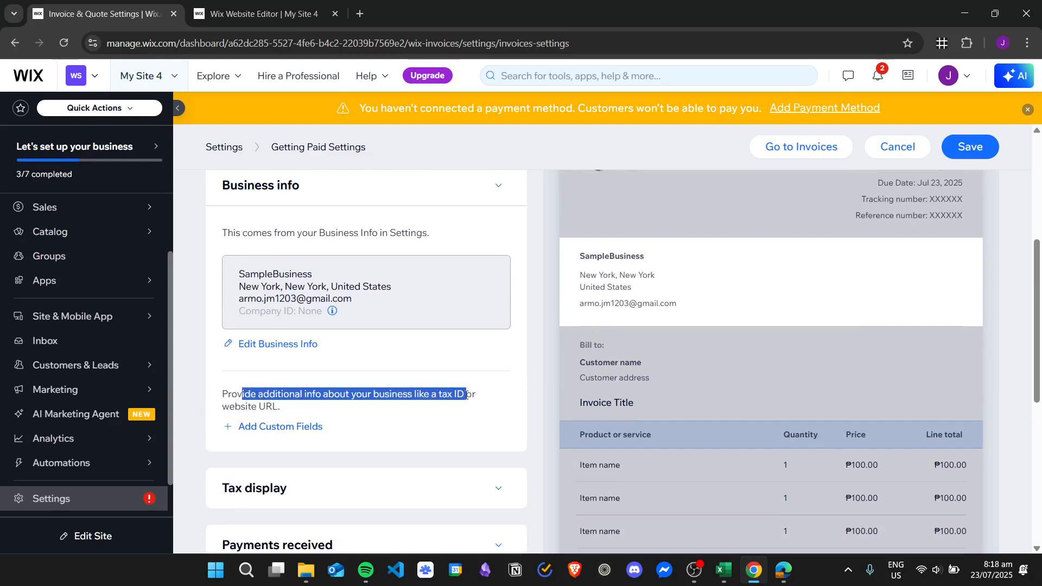
# Start a custom Fax business field, then cancel without adding it.
pyautogui.click(268, 433)
pyautogui.click(494, 327)
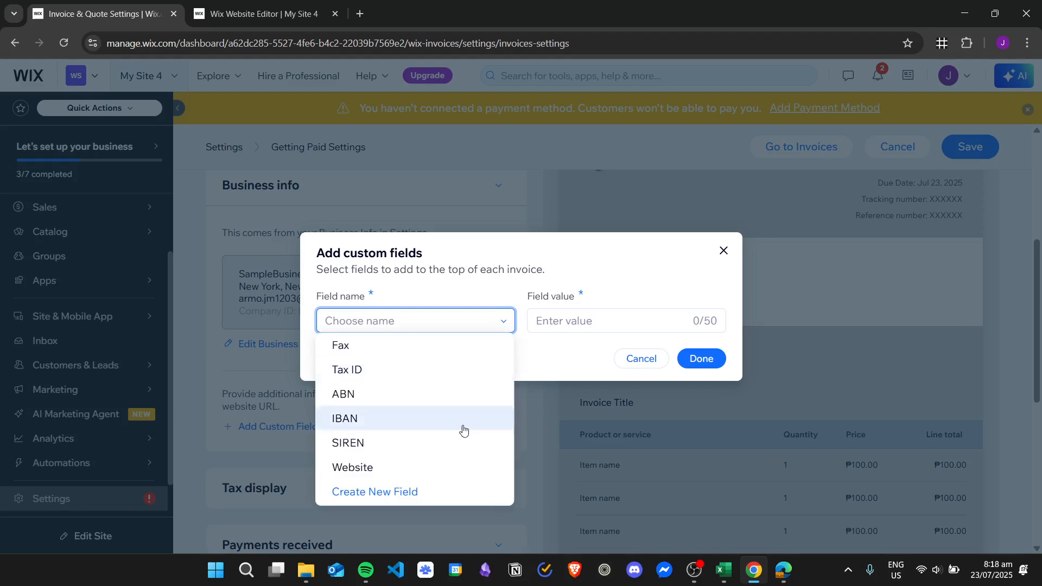
pyautogui.click(449, 347)
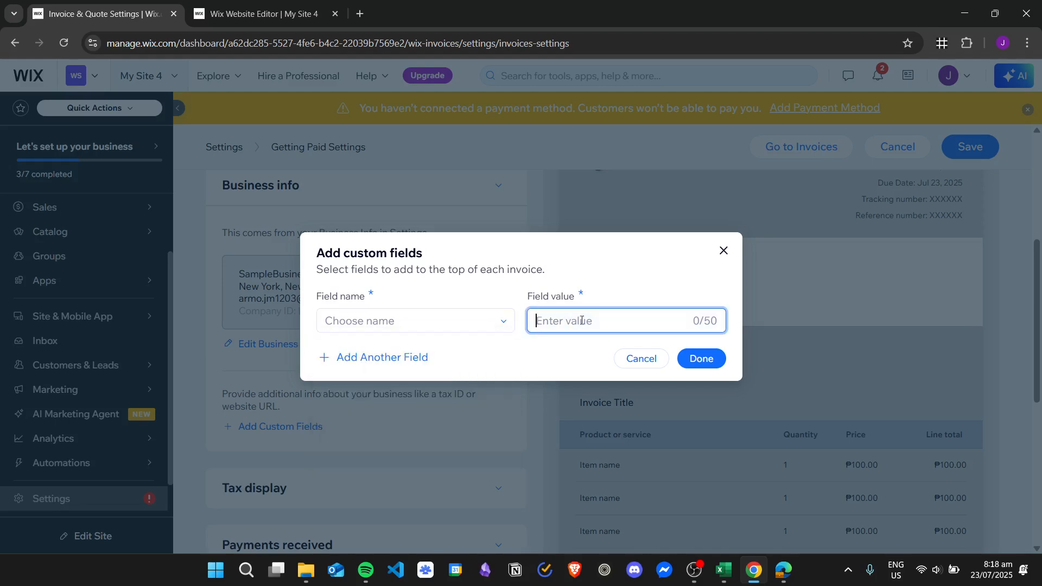
pyautogui.click(645, 369)
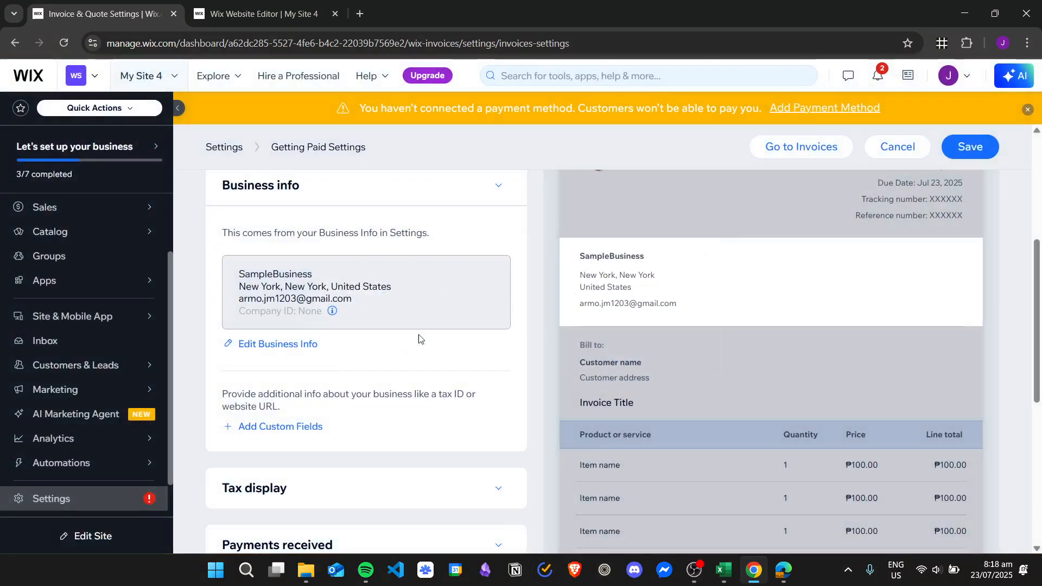
pyautogui.scroll(-3, 418, 340)
# Enable Additional tax column and Items subtotal per tax group alongside Tax breakdown in Total.
pyautogui.click(490, 350)
pyautogui.scroll(-3, 426, 278)
pyautogui.scroll(1, 426, 278)
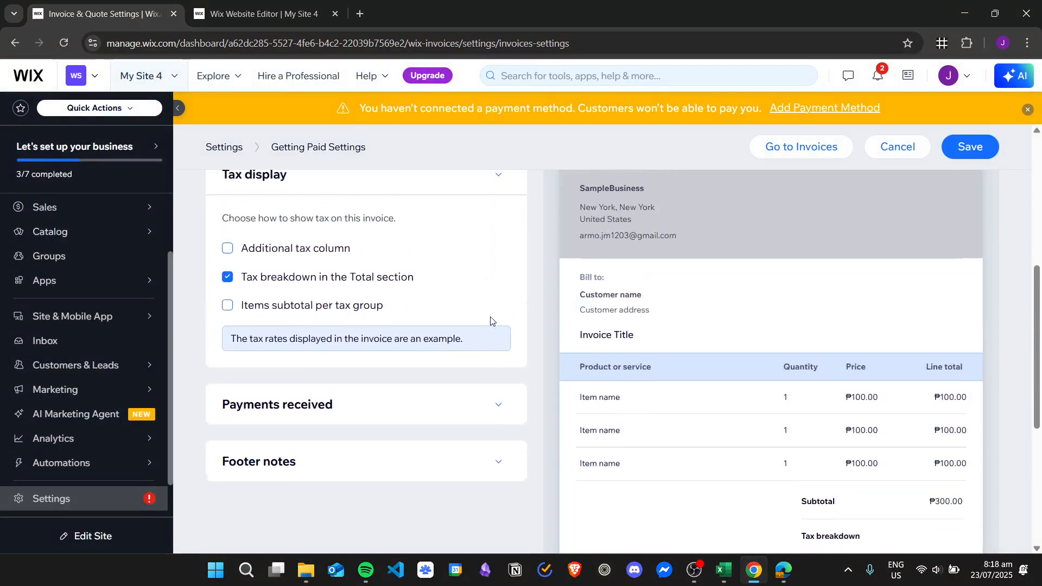
pyautogui.scroll(1, 741, 314)
pyautogui.scroll(-1, 741, 310)
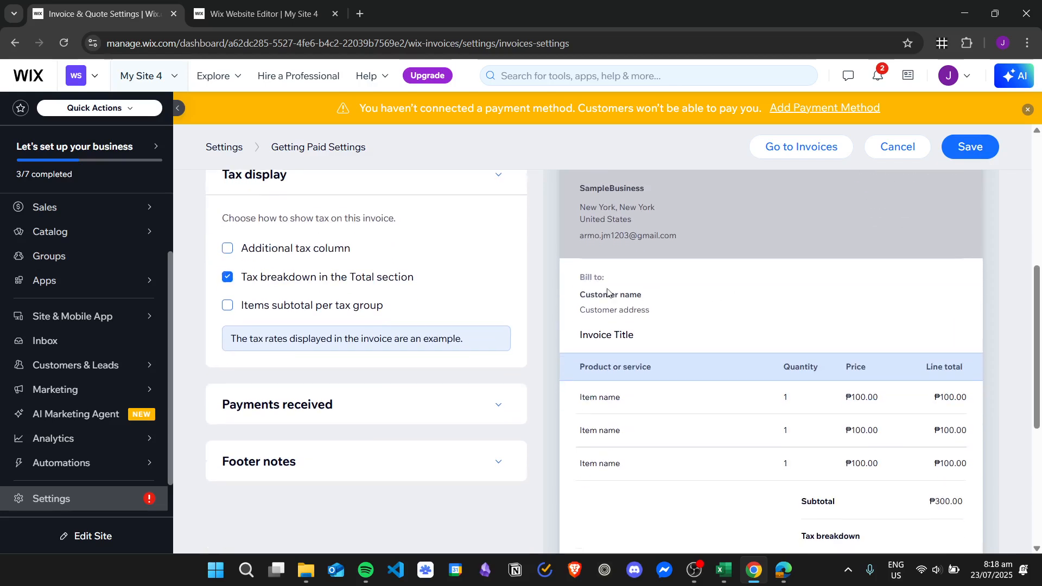
pyautogui.scroll(-1, 731, 343)
pyautogui.scroll(-1, 732, 343)
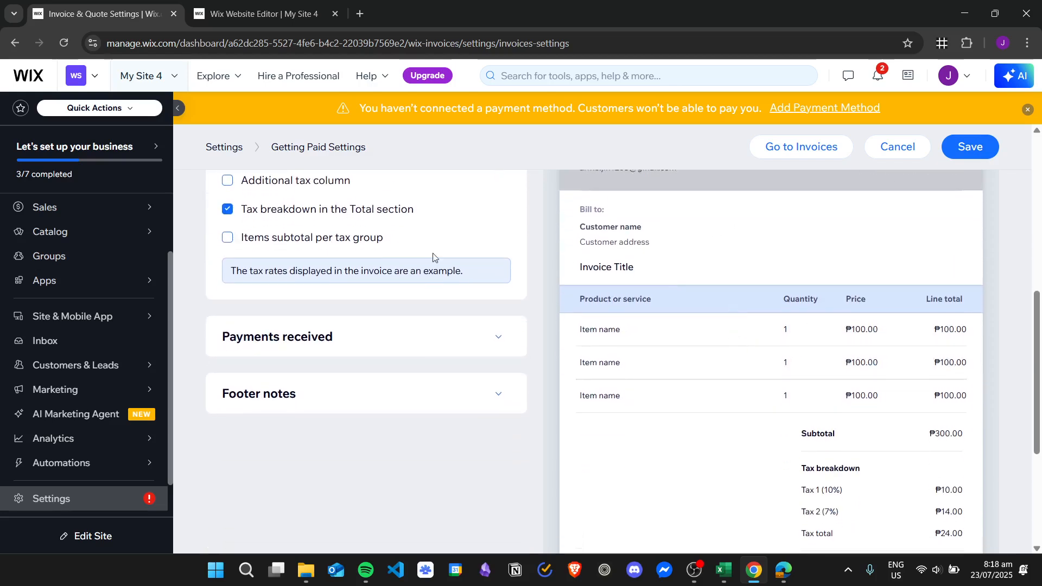
pyautogui.scroll(-2, 890, 379)
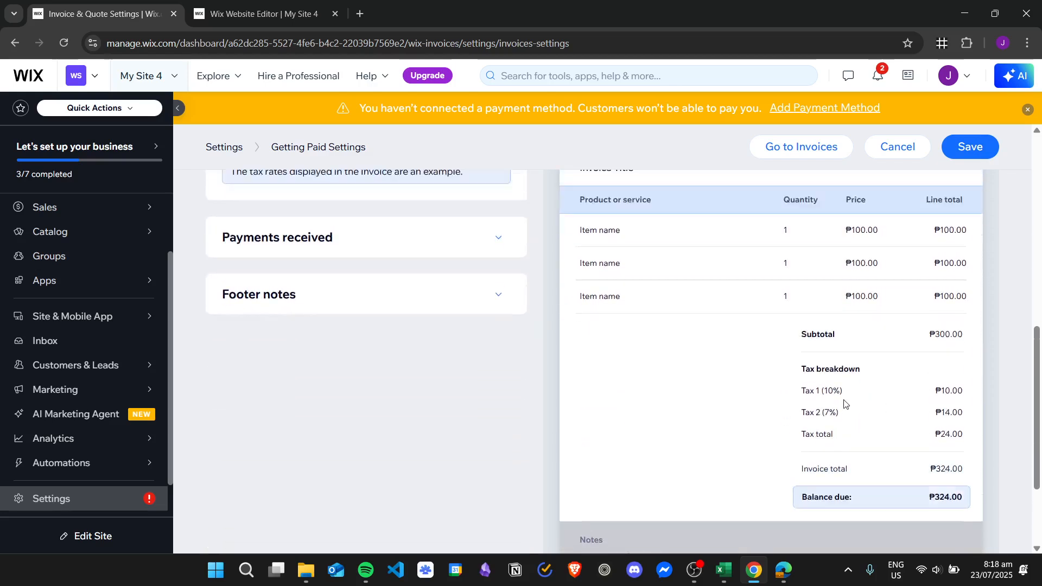
pyautogui.scroll(2, 803, 390)
pyautogui.click(293, 240)
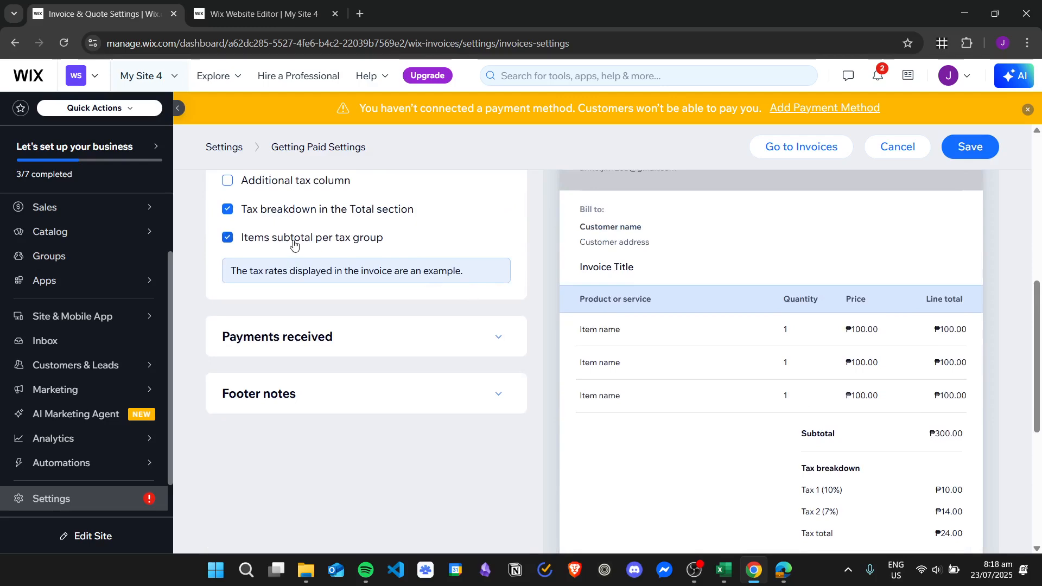
pyautogui.scroll(-3, 814, 353)
pyautogui.scroll(4, 903, 460)
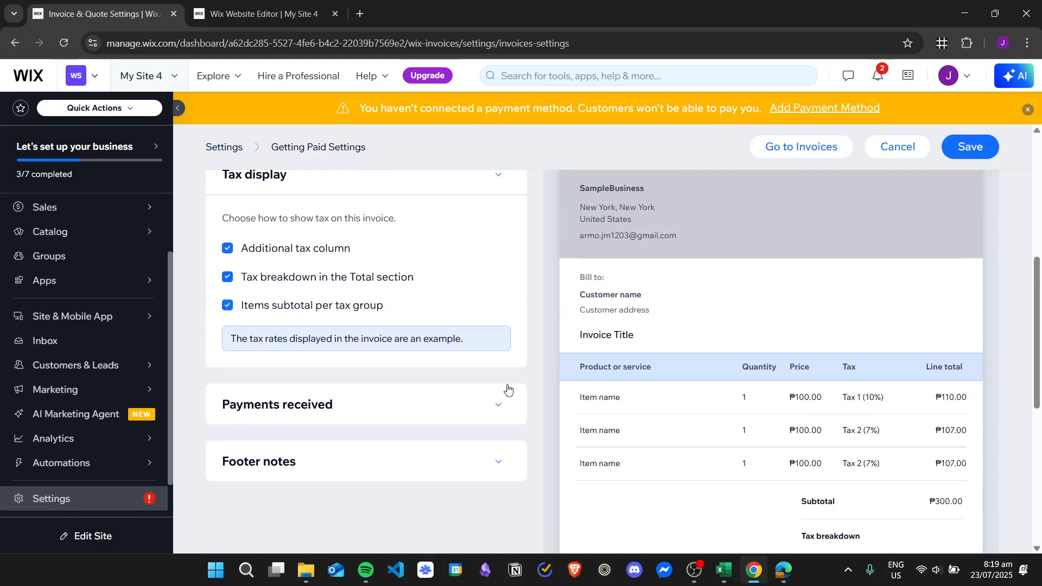
pyautogui.scroll(1, 498, 361)
pyautogui.scroll(-1, 499, 365)
# Turn on Show transaction details under Payments received.
pyautogui.click(497, 404)
pyautogui.rightClick(498, 405)
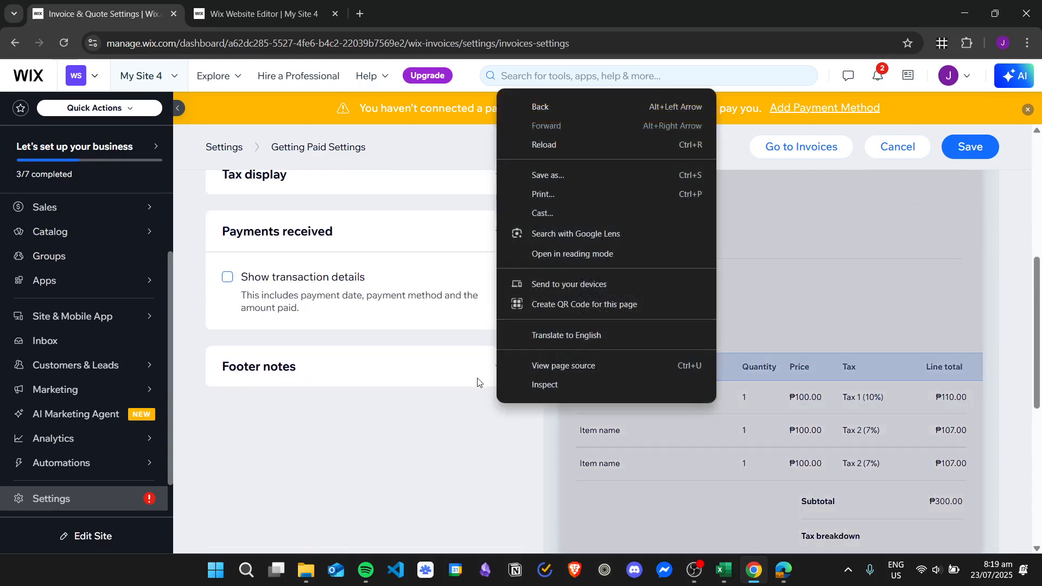
pyautogui.click(431, 388)
pyautogui.scroll(-6, 519, 306)
pyautogui.scroll(5, 519, 309)
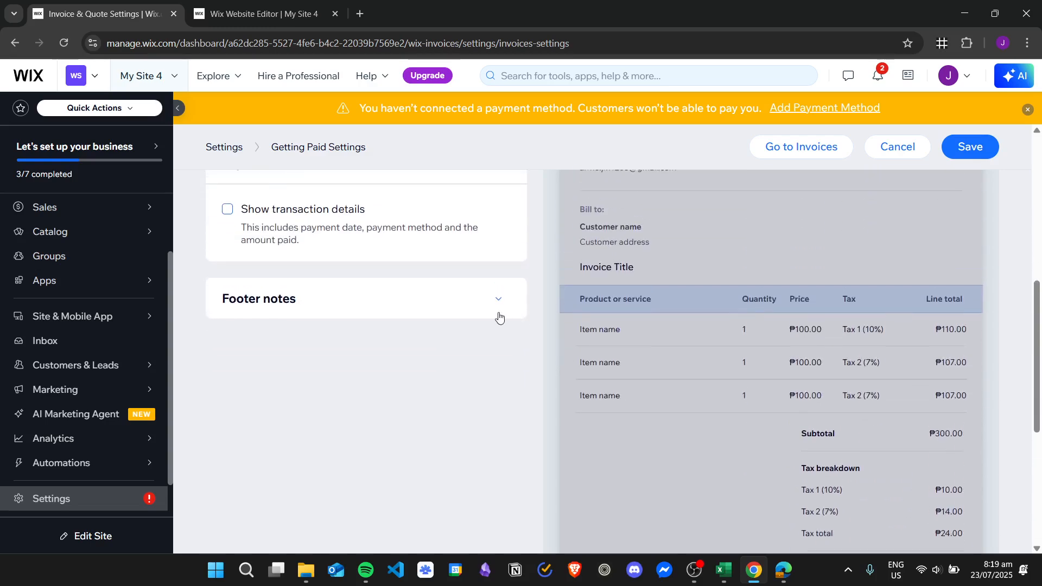
pyautogui.scroll(-6, 498, 317)
pyautogui.scroll(7, 413, 347)
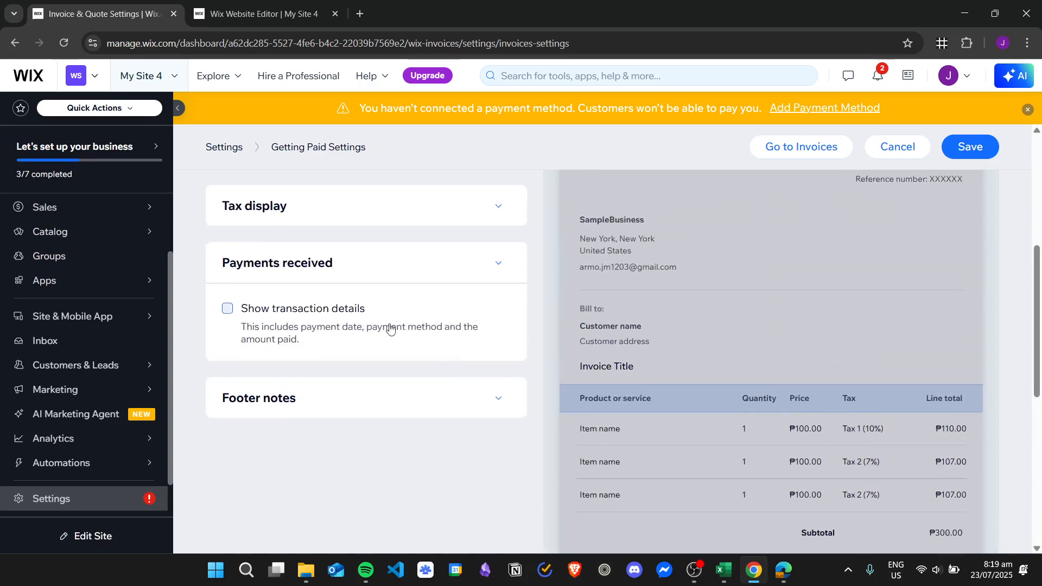
pyautogui.click(227, 310)
pyautogui.scroll(-8, 781, 310)
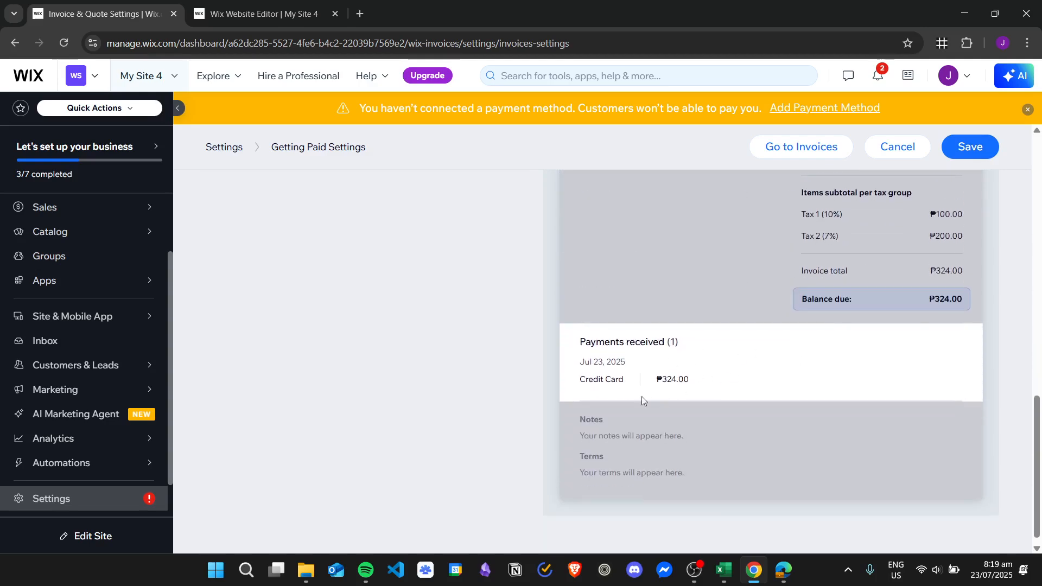
# Expand the Footer notes section.
pyautogui.scroll(5, 560, 368)
pyautogui.scroll(3, 560, 368)
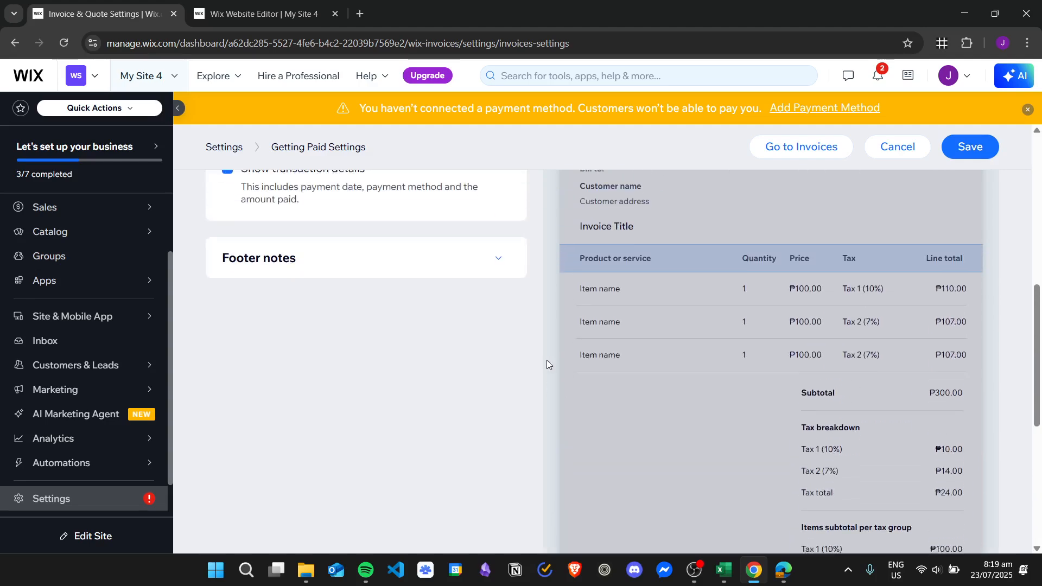
pyautogui.click(301, 328)
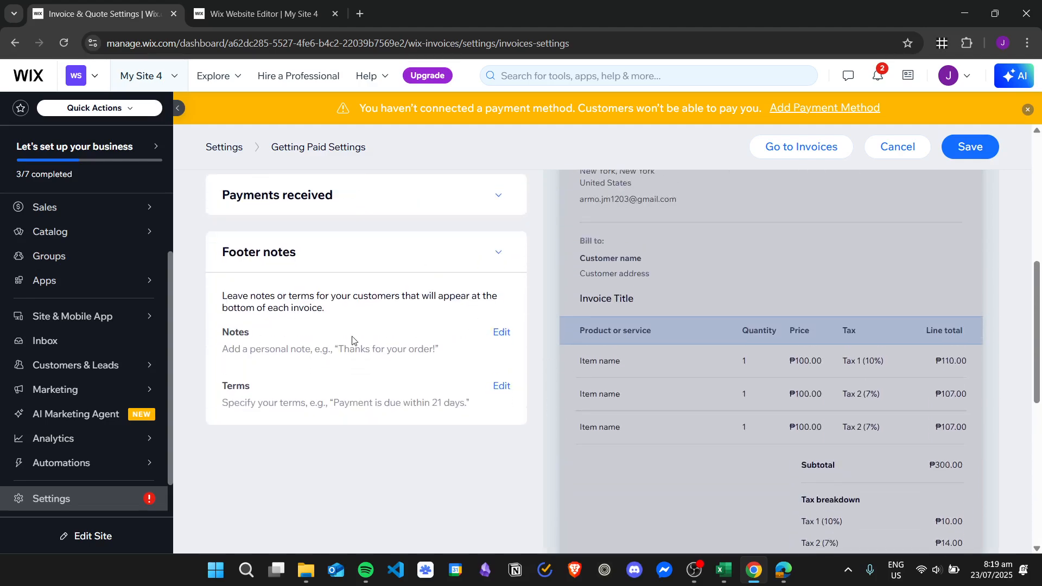
# Enter 'Thank you for your order!' as the footer Notes and check it on the example invoice.
pyautogui.scroll(-8, 311, 353)
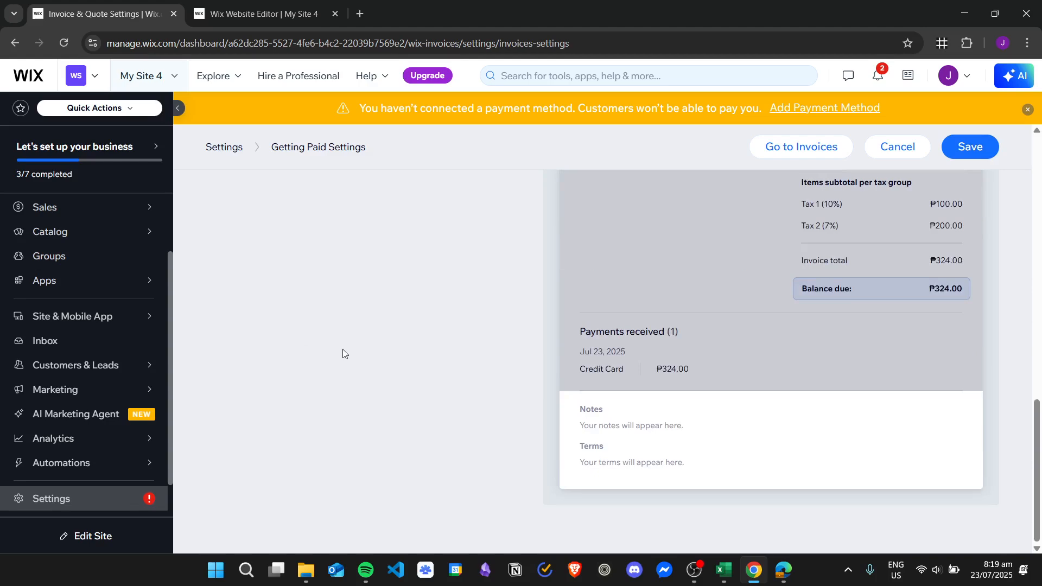
pyautogui.scroll(8, 589, 409)
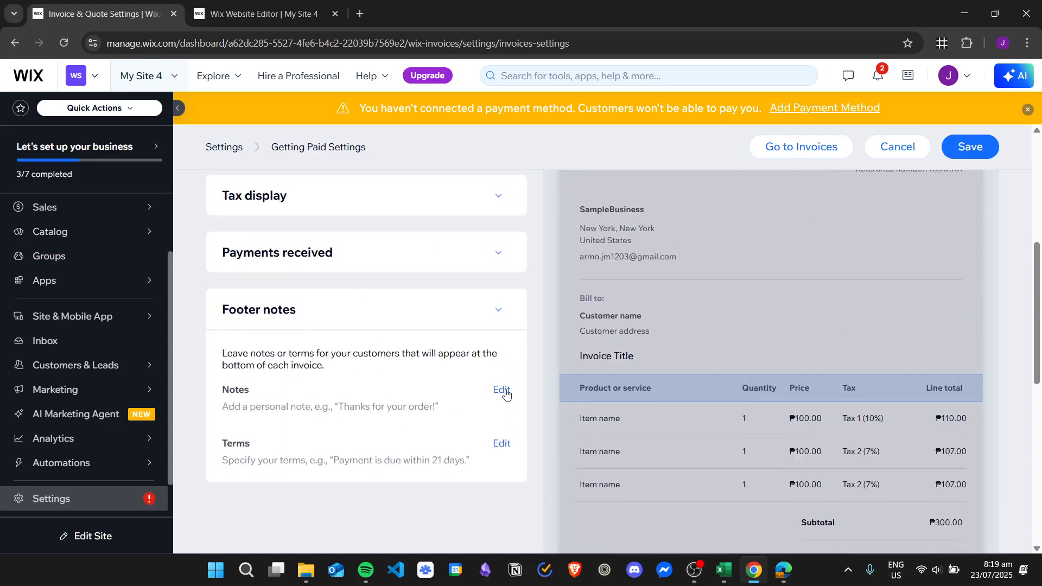
pyautogui.click(502, 390)
pyautogui.click(455, 242)
pyautogui.write('Thank you for your order!')
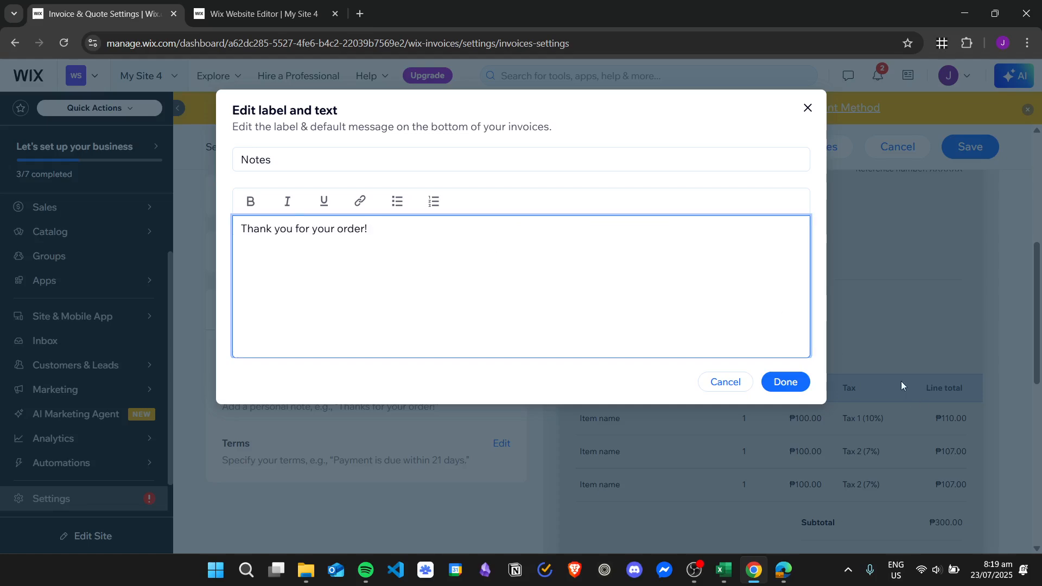
pyautogui.click(785, 382)
pyautogui.scroll(-5, 387, 408)
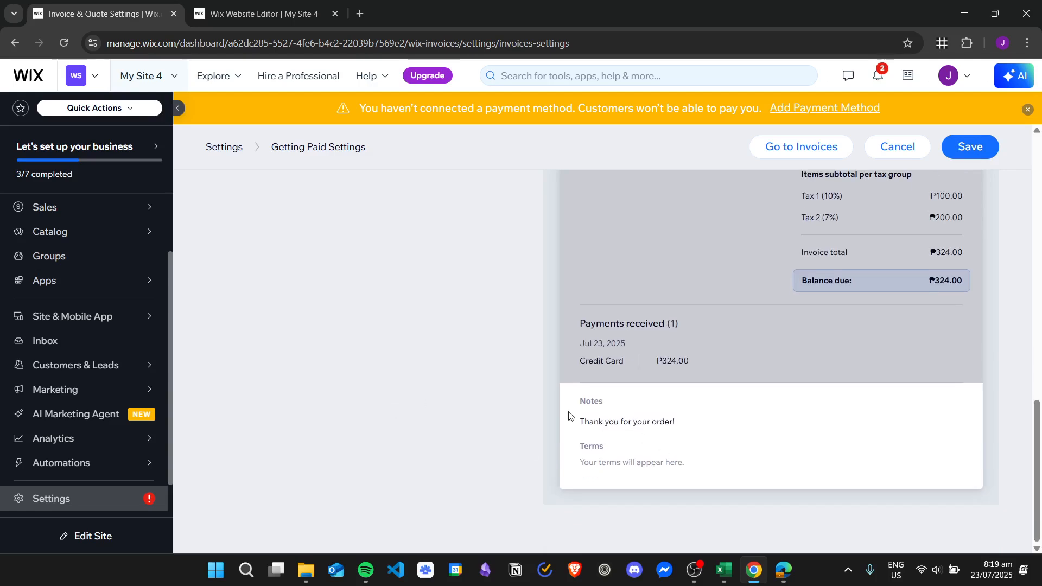
pyautogui.moveTo(583, 424); pyautogui.dragTo(691, 426)
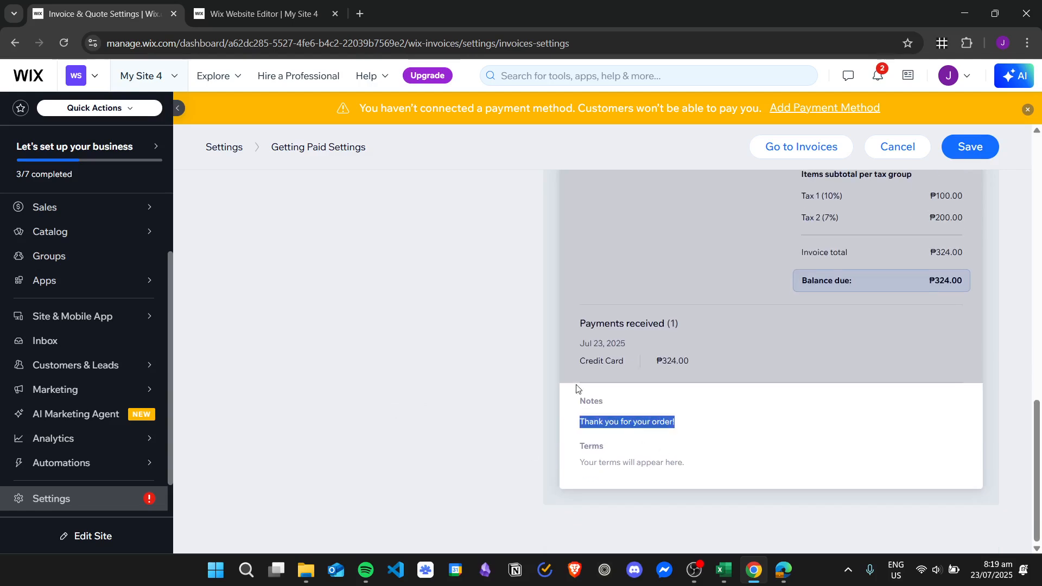
pyautogui.click(319, 367)
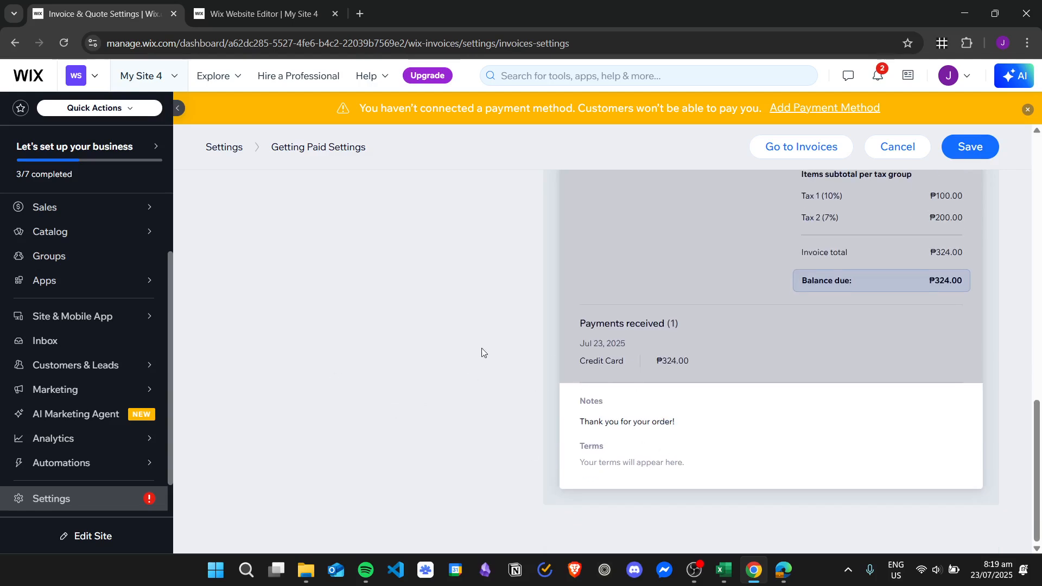
pyautogui.scroll(8, 482, 352)
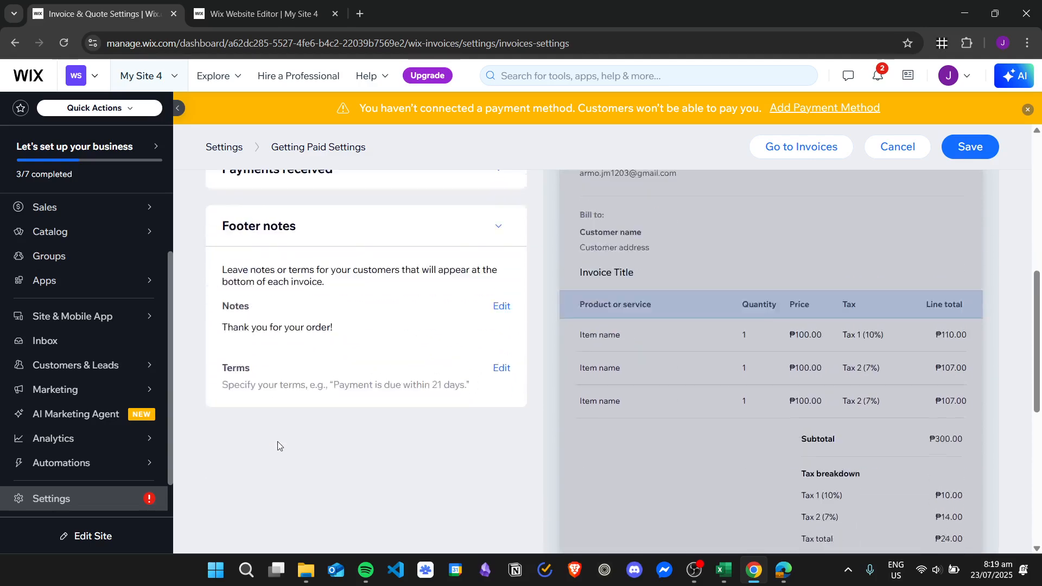
pyautogui.scroll(-1, 280, 446)
# Enter '30 day money-back guarantee!' as the footer Terms and check it in the preview.
pyautogui.moveTo(229, 307); pyautogui.dragTo(262, 308)
pyautogui.click(450, 335)
pyautogui.click(501, 308)
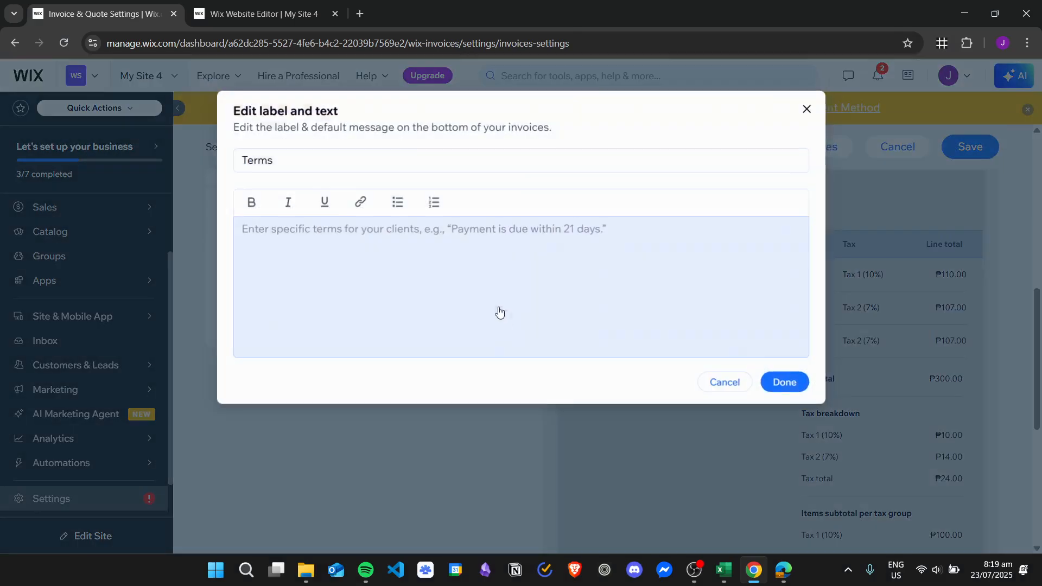
pyautogui.click(529, 253)
pyautogui.write('30 day money')
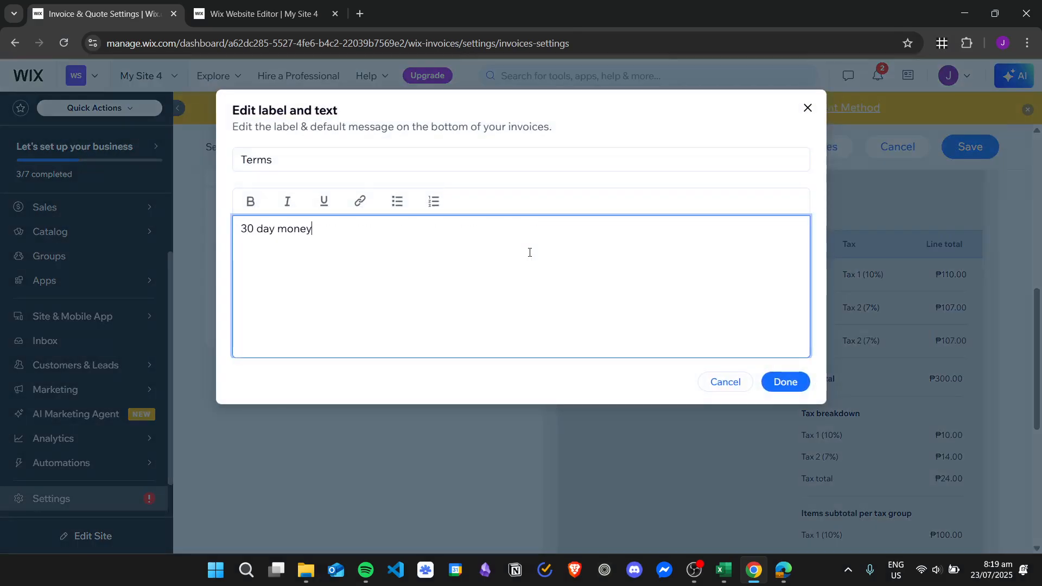
pyautogui.write('-back guarantee!')
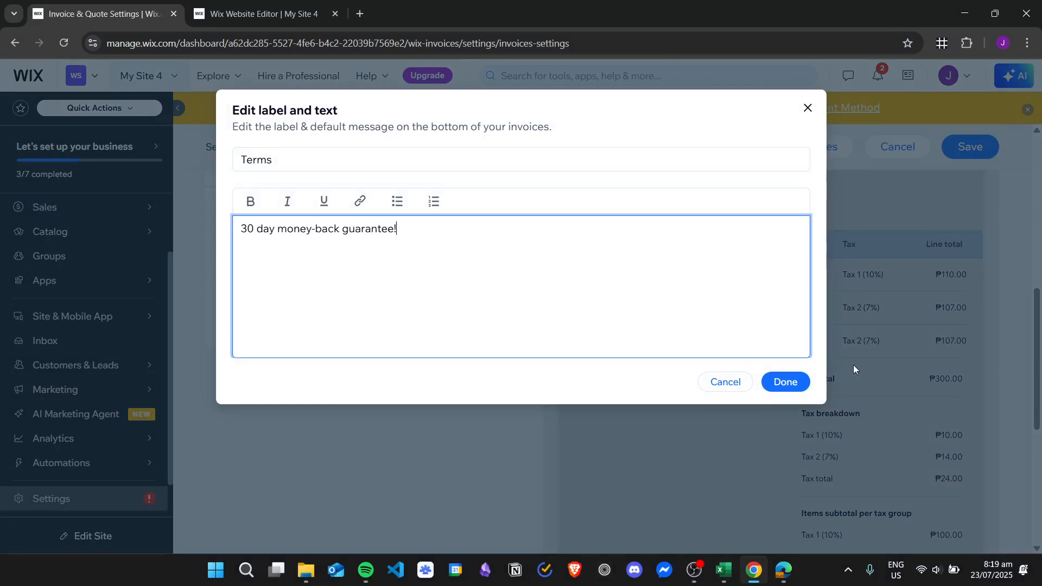
pyautogui.click(782, 381)
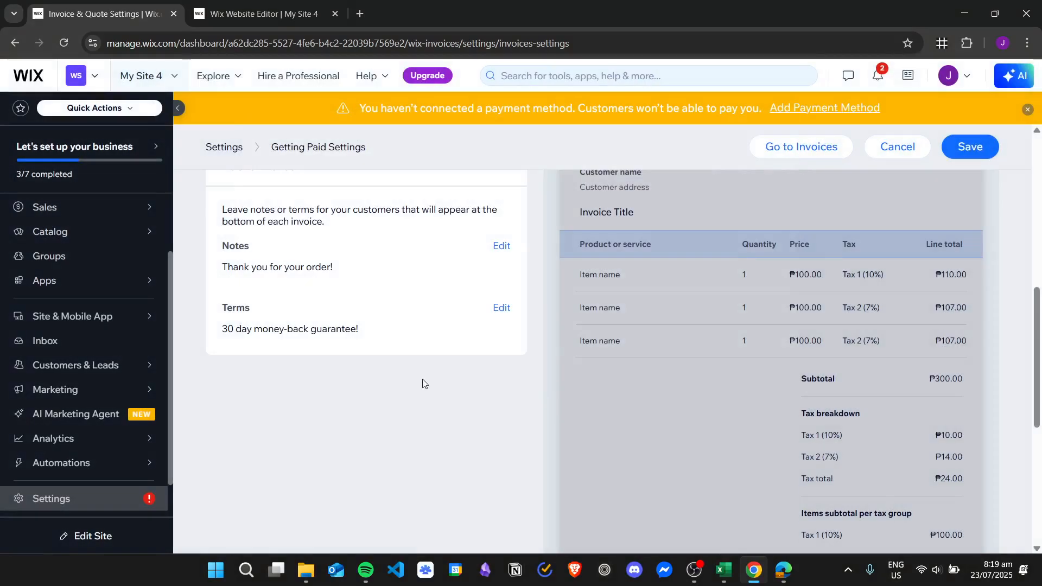
pyautogui.scroll(-7, 496, 392)
pyautogui.moveTo(585, 459); pyautogui.dragTo(678, 457)
pyautogui.click(658, 427)
pyautogui.scroll(10, 499, 380)
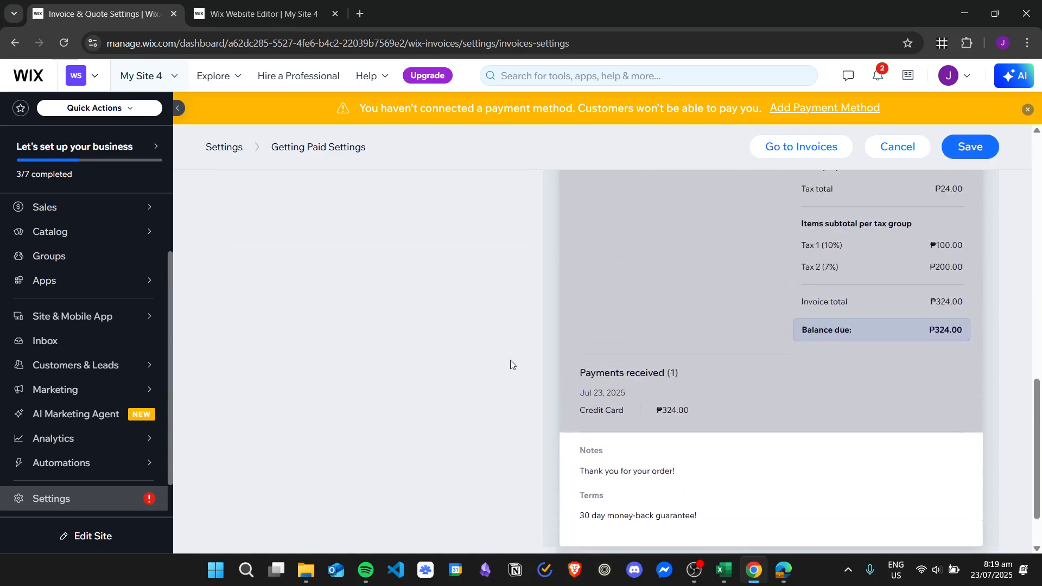
pyautogui.scroll(3, 504, 326)
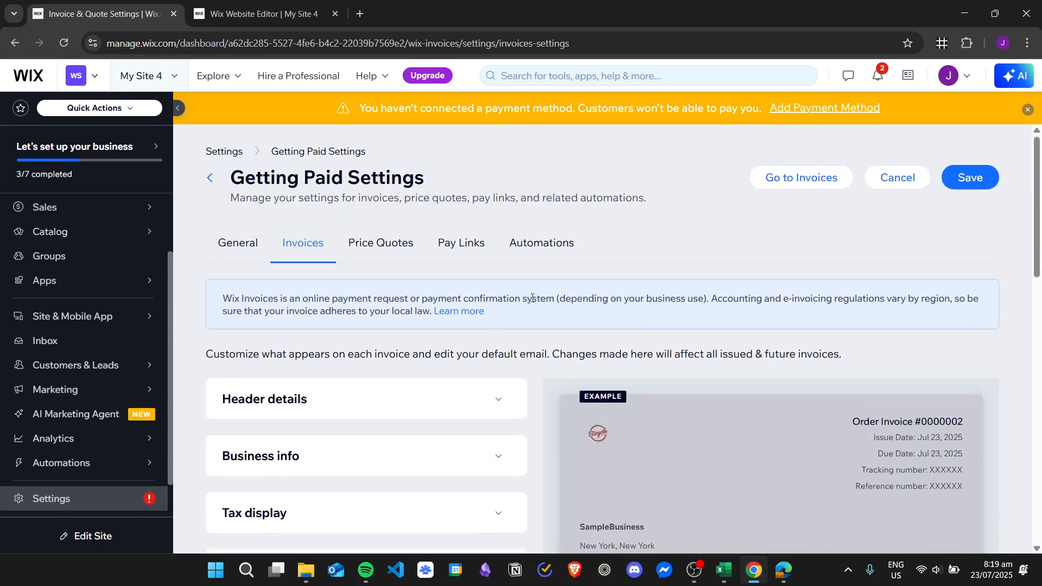
# Save the invoice settings and confirm the example invoice shows the new footer note and terms.
pyautogui.click(970, 179)
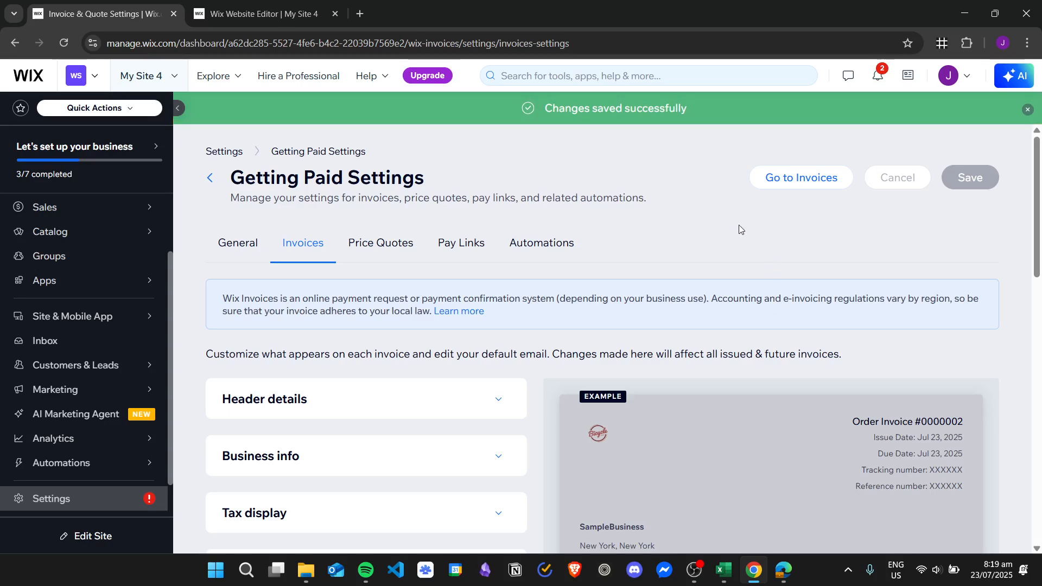
pyautogui.scroll(-6, 727, 304)
pyautogui.scroll(2, 705, 282)
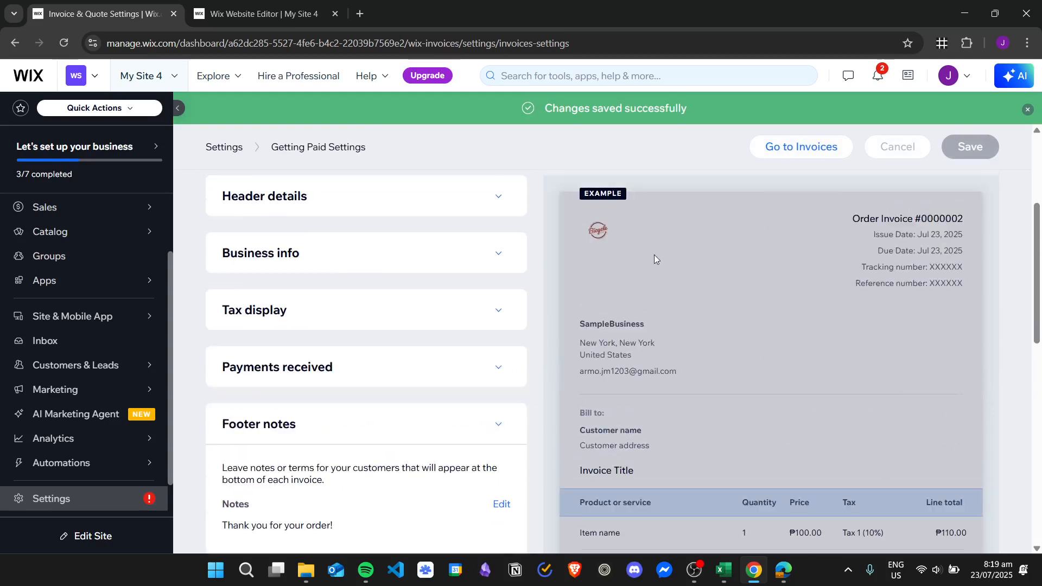
pyautogui.scroll(-5, 706, 304)
pyautogui.scroll(-5, 763, 326)
pyautogui.scroll(7, 760, 320)
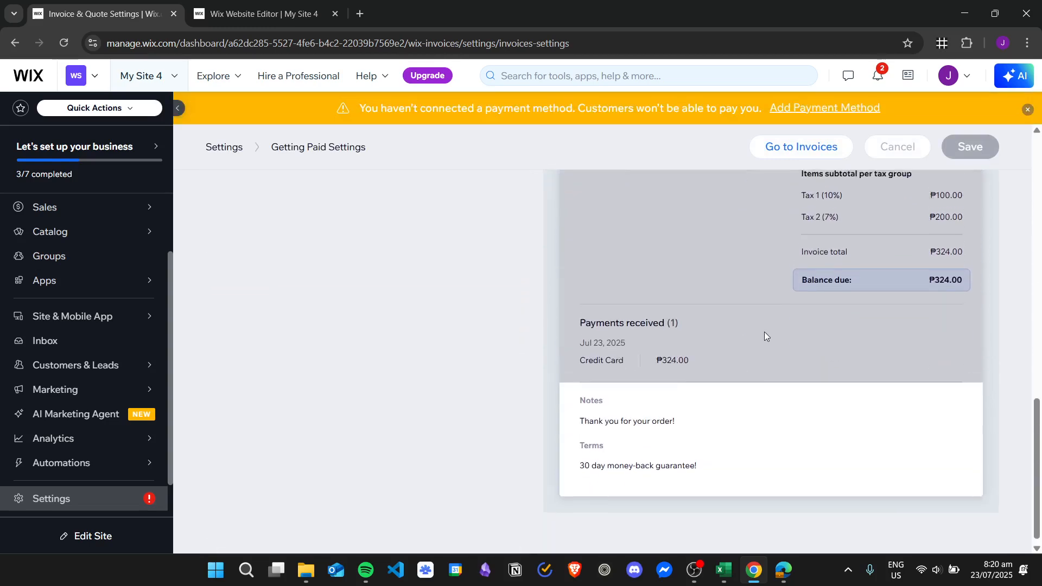
pyautogui.scroll(2, 781, 331)
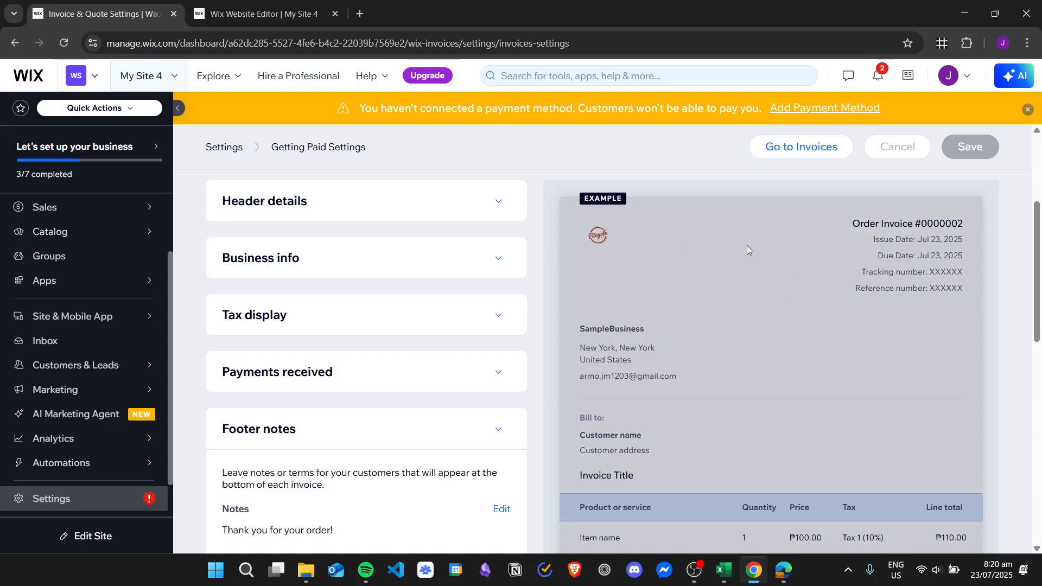